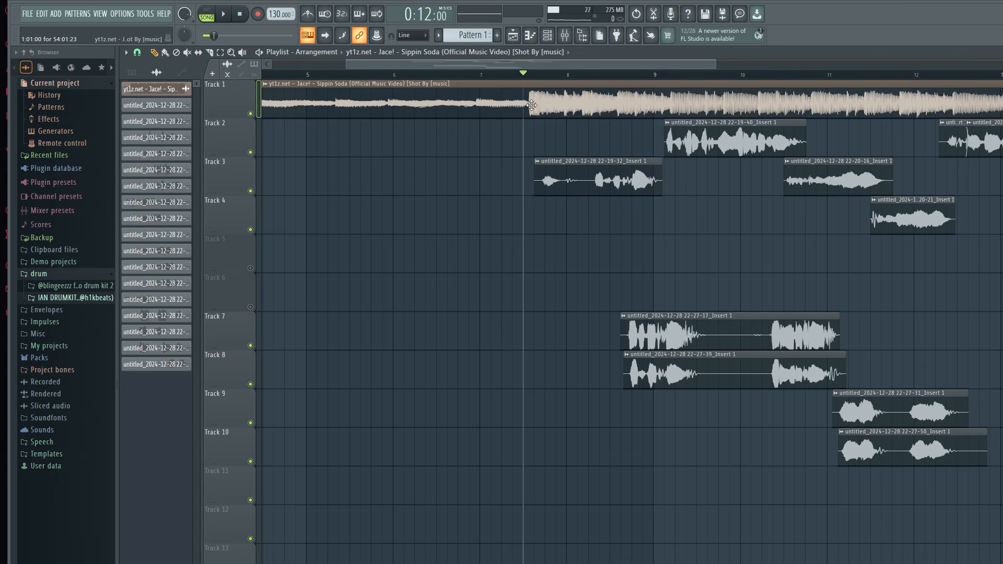
- Play the song from 0:12 in the mixer view with Insert 2's effects bypassed and Insert 3 muted
click(564, 35)
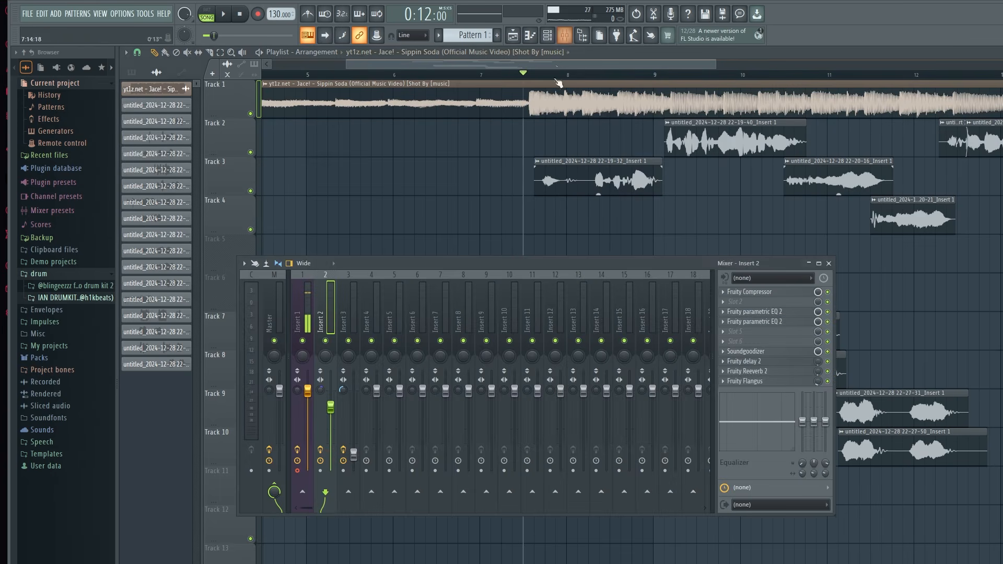
click(322, 449)
click(349, 341)
key(space)
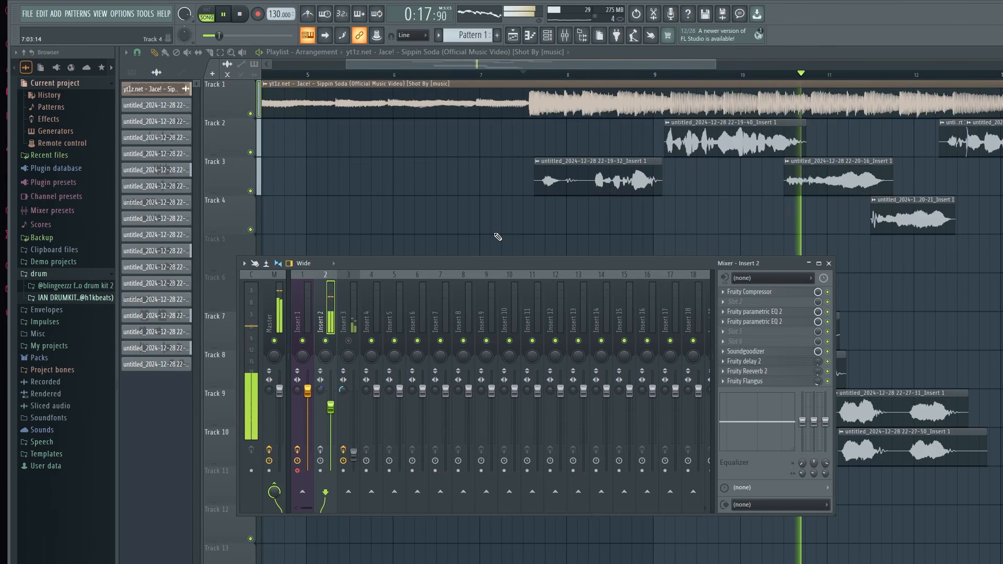
key(space)
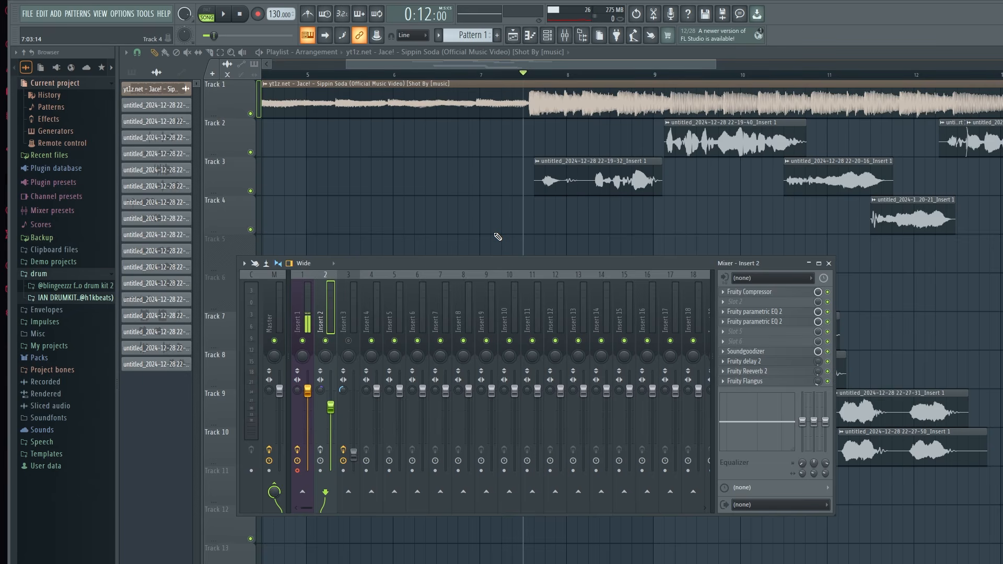
- Select mixer track Insert 1 and open its Fruity Limiter to examine the limiter and noise gate settings
click(296, 326)
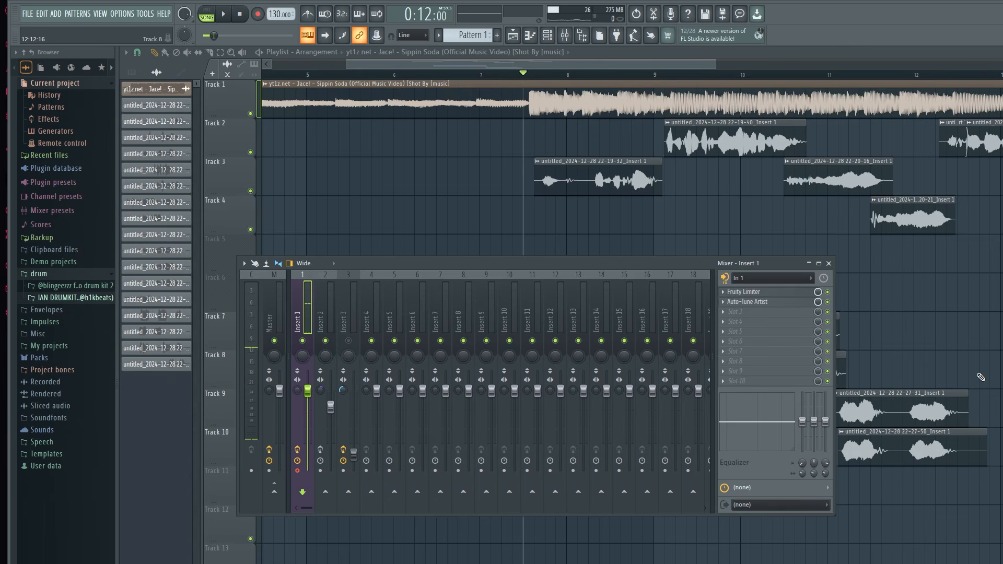
key(F9)
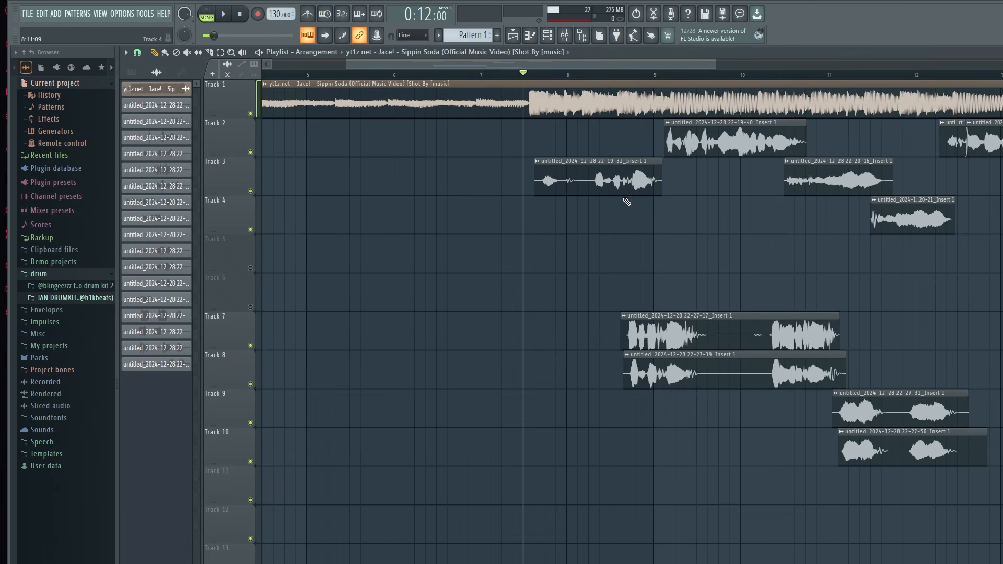
scroll(605, 207, up, 1)
scroll(611, 210, up, 1)
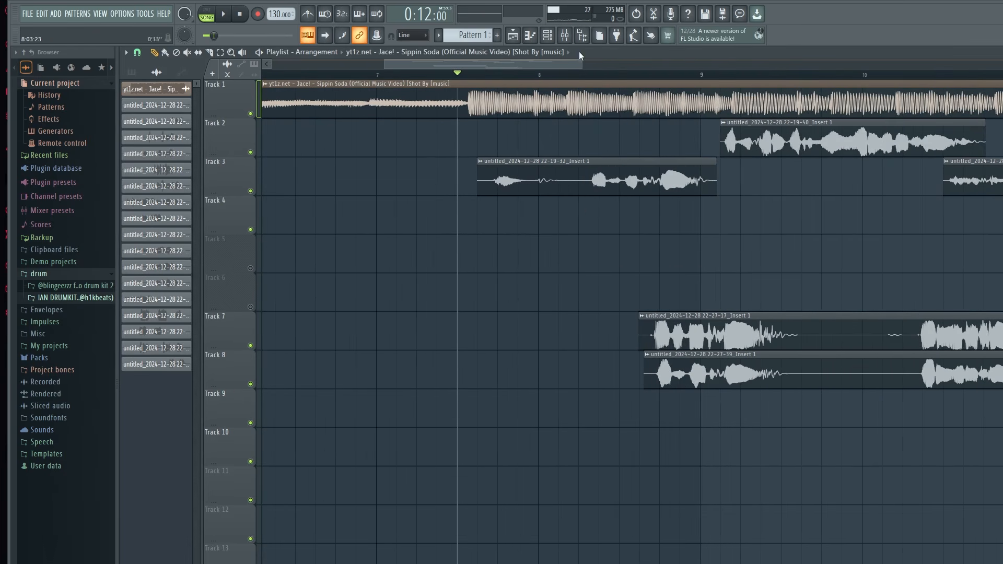
click(566, 36)
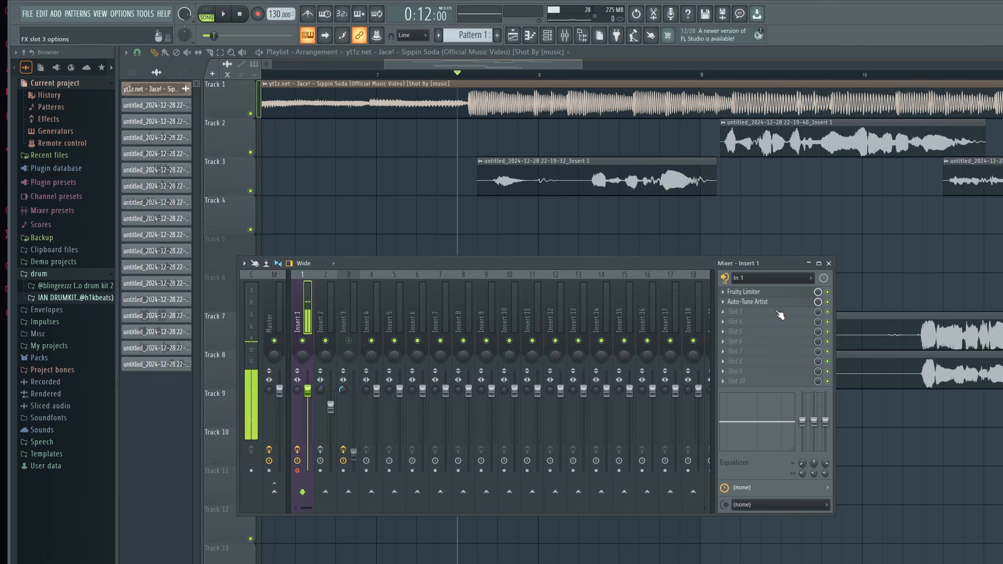
click(749, 293)
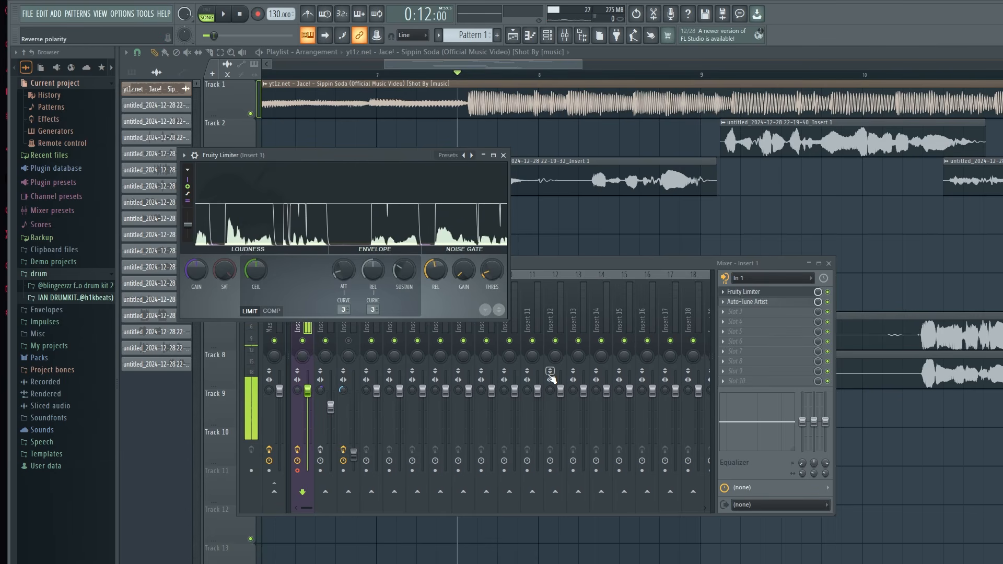
- Inspect Insert 1's audio input choices and its send to the Master track
click(297, 416)
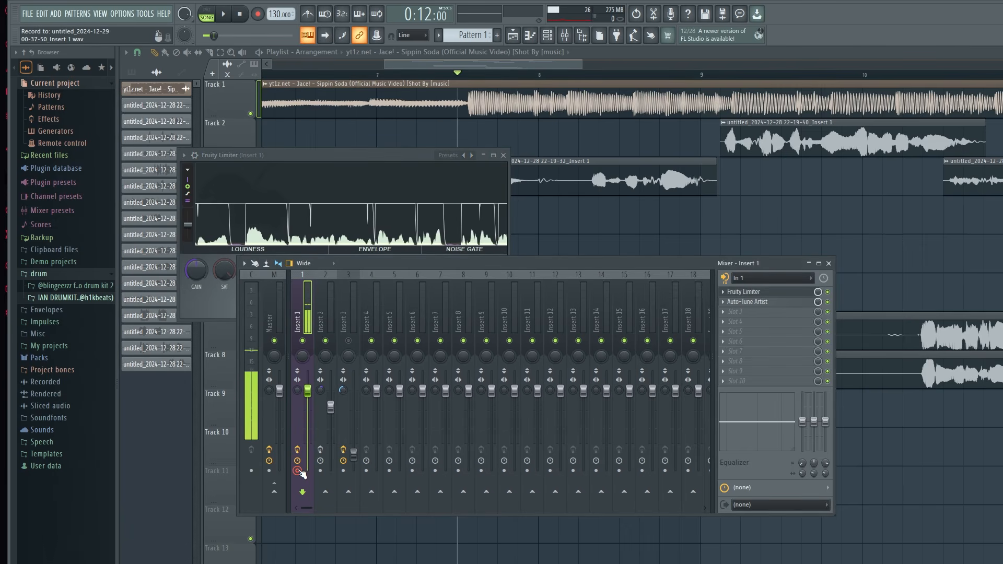
click(755, 279)
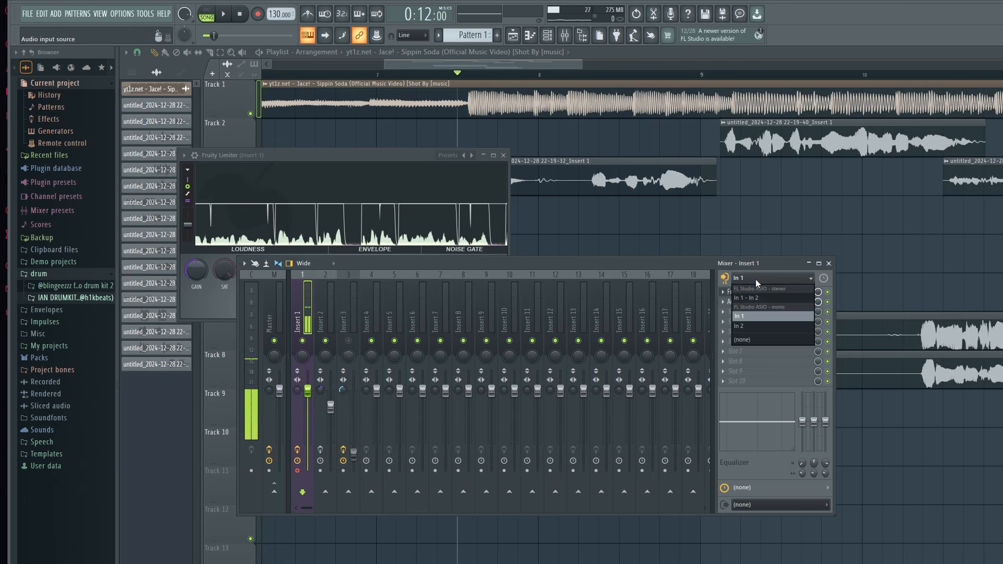
click(274, 491)
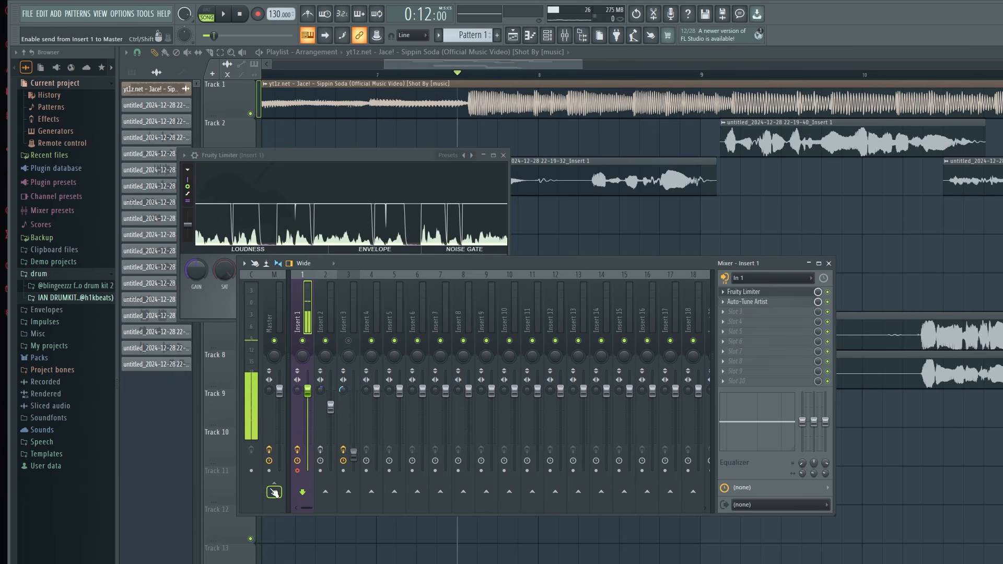
click(278, 495)
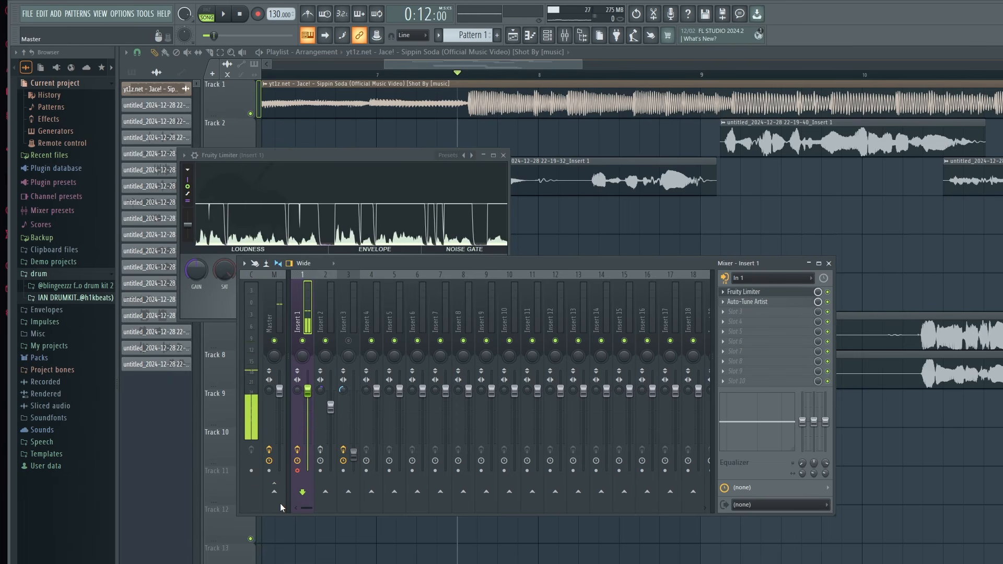
- Close the Fruity Limiter and open Auto-Tune Artist on Insert 1, moving its window clear of the effect slots
click(322, 155)
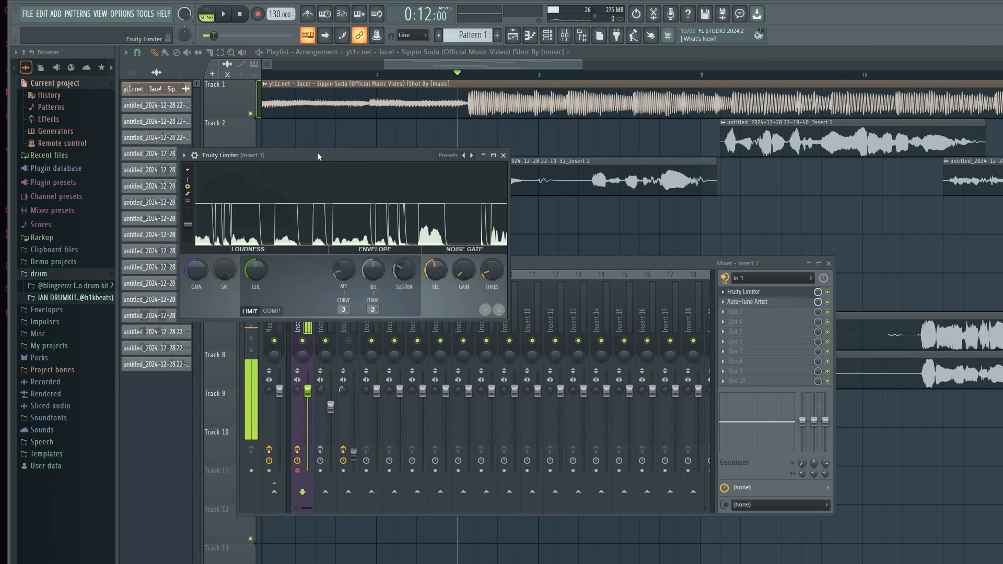
click(744, 293)
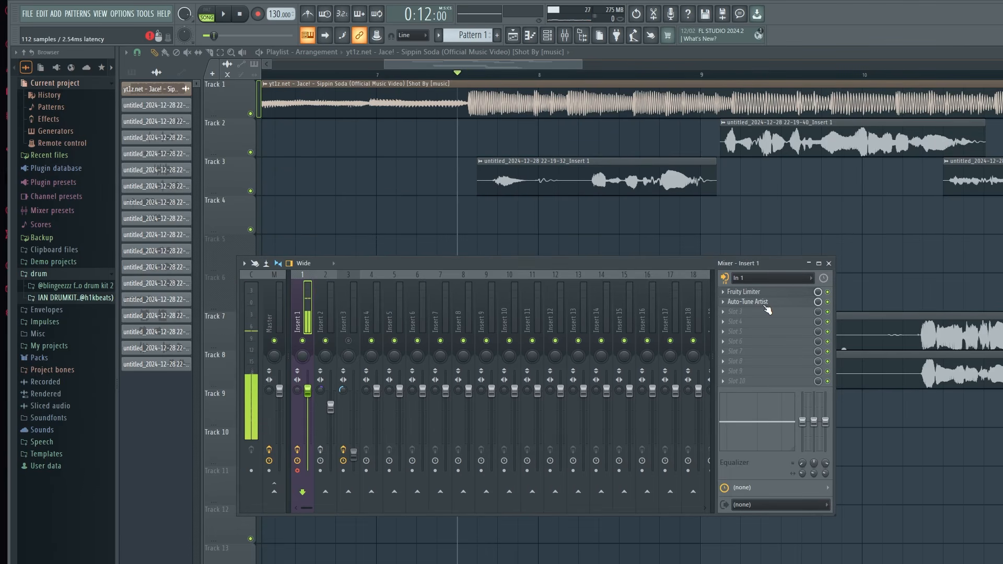
click(766, 305)
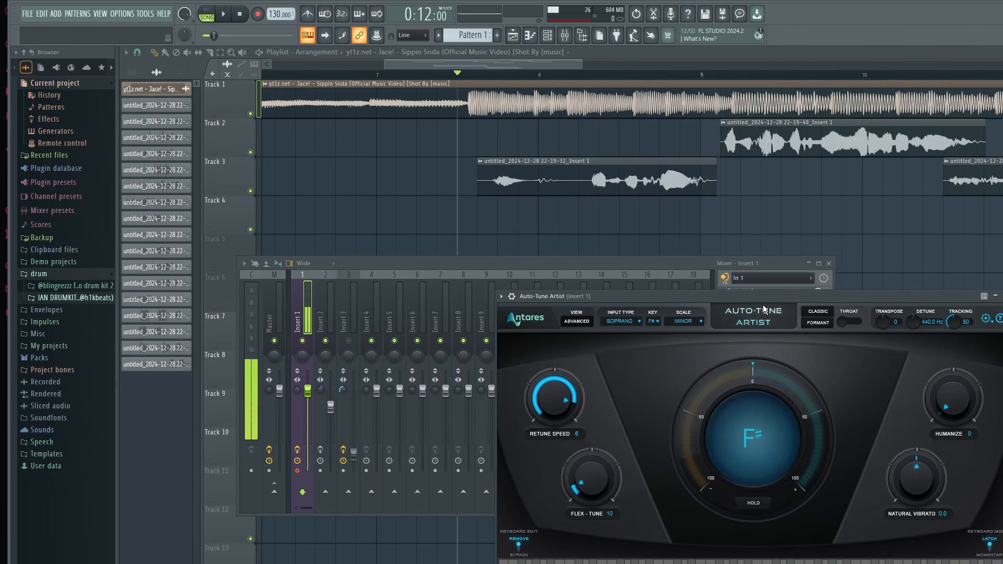
drag(700, 296, 418, 363)
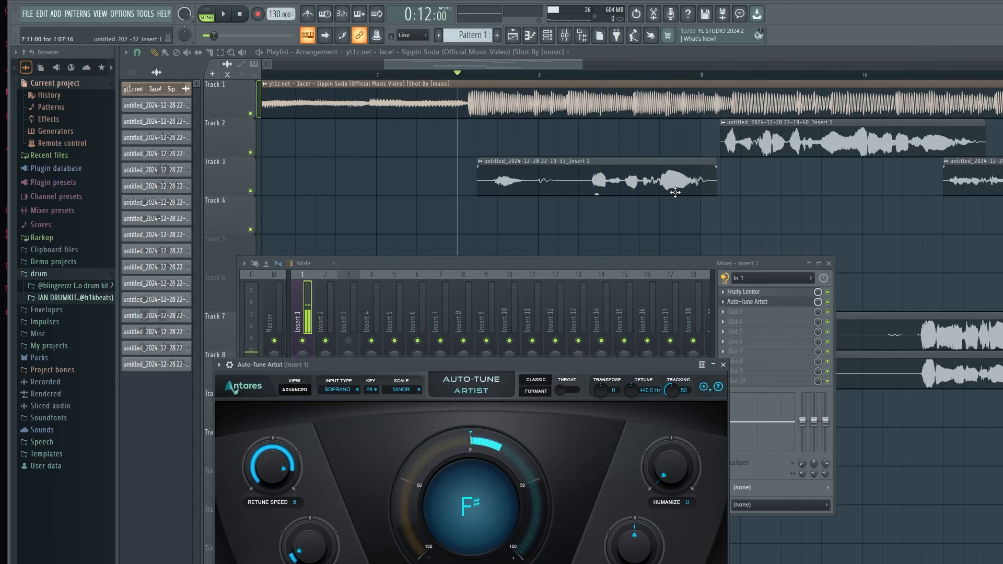
- Examine the recording and input monitoring options for Insert 1's audio input, leaving them as set
click(724, 278)
click(636, 270)
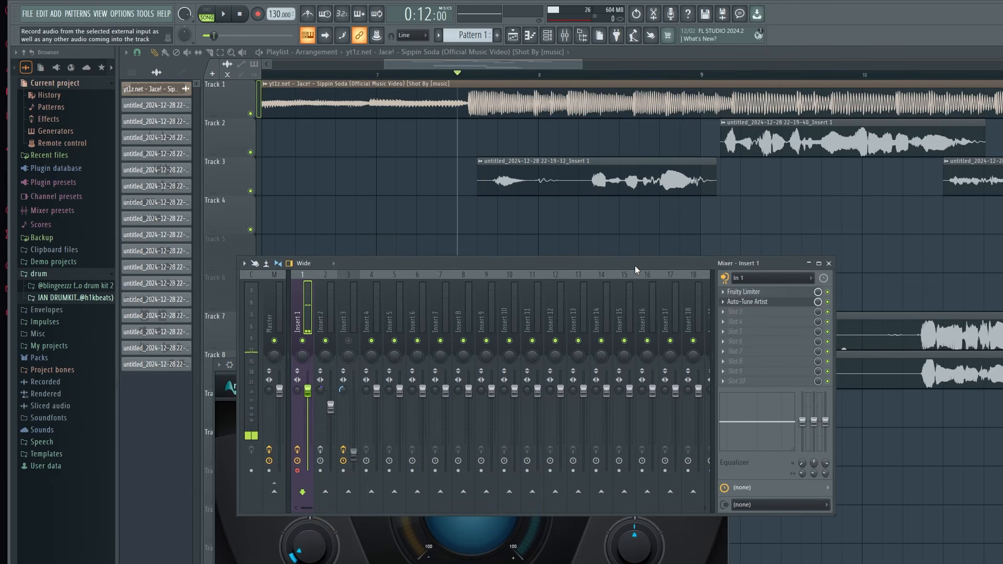
click(724, 278)
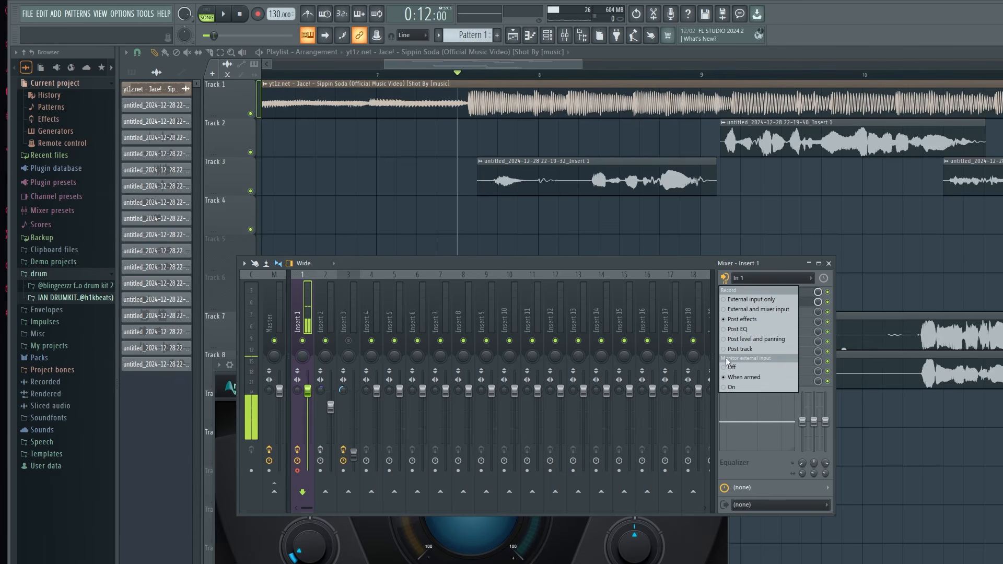
click(426, 543)
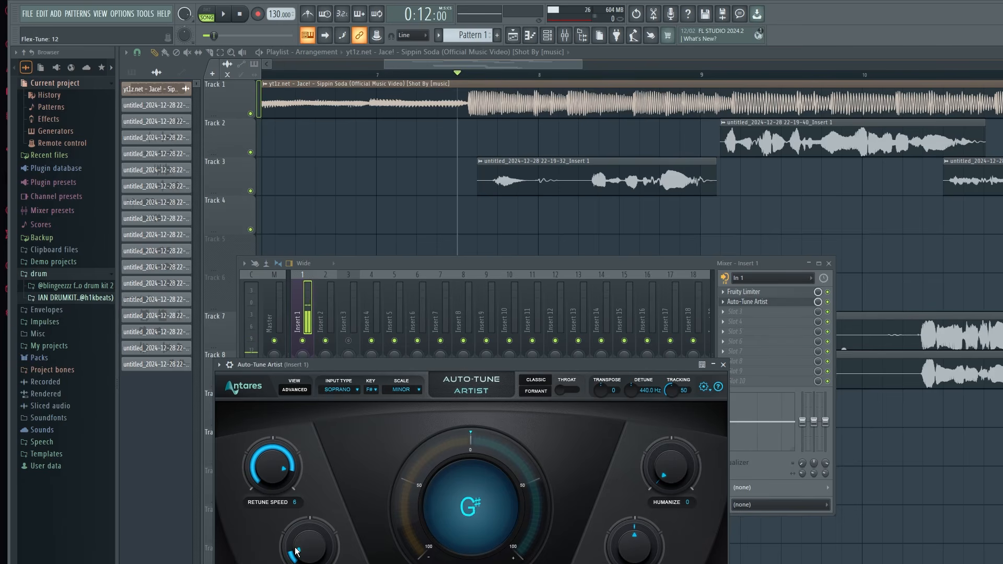
- Review the Flex-Tune and Retune Speed controls in Auto-Tune Artist, and close the plug-in
drag(295, 548, 295, 549)
drag(293, 485, 277, 453)
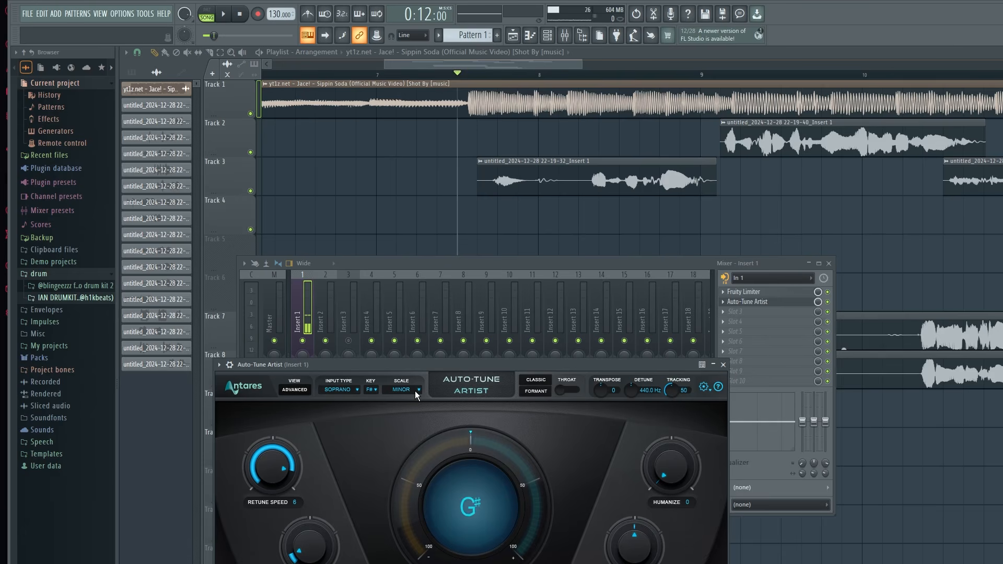
click(723, 365)
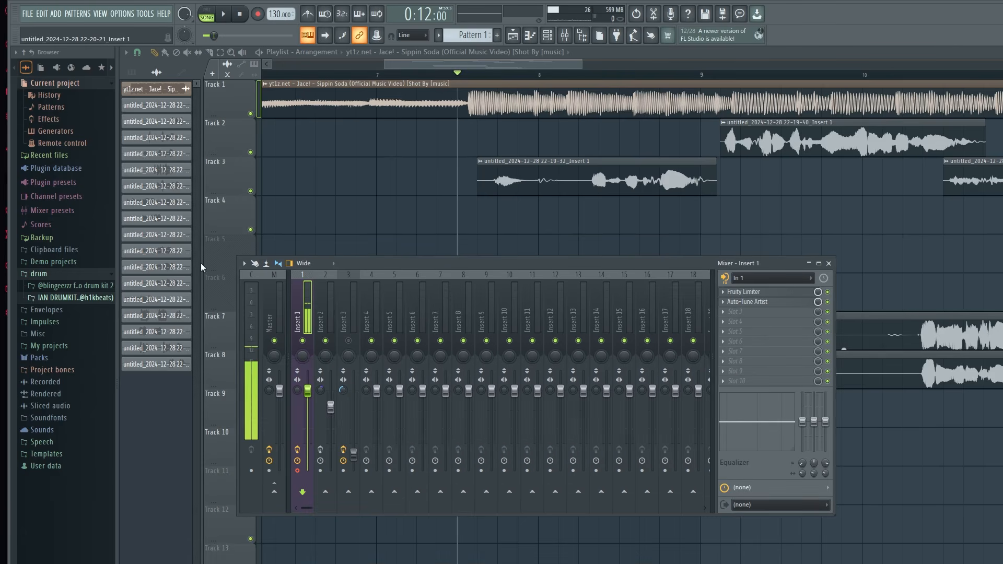
- Solo Track 1 and run Auto-Key on the Master track to detect the beat's key, closing the plug-in when done
right_click(251, 114)
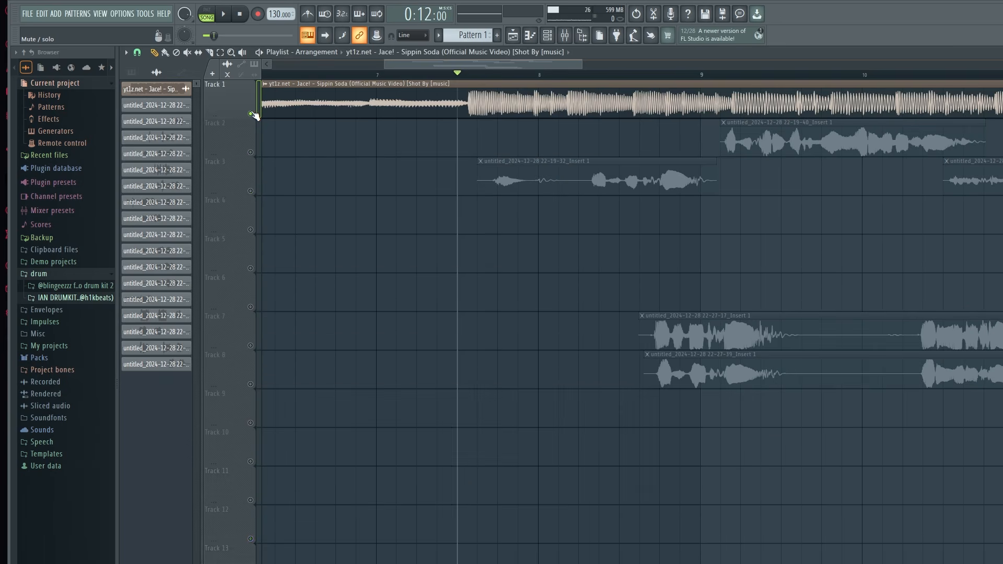
click(565, 35)
click(274, 318)
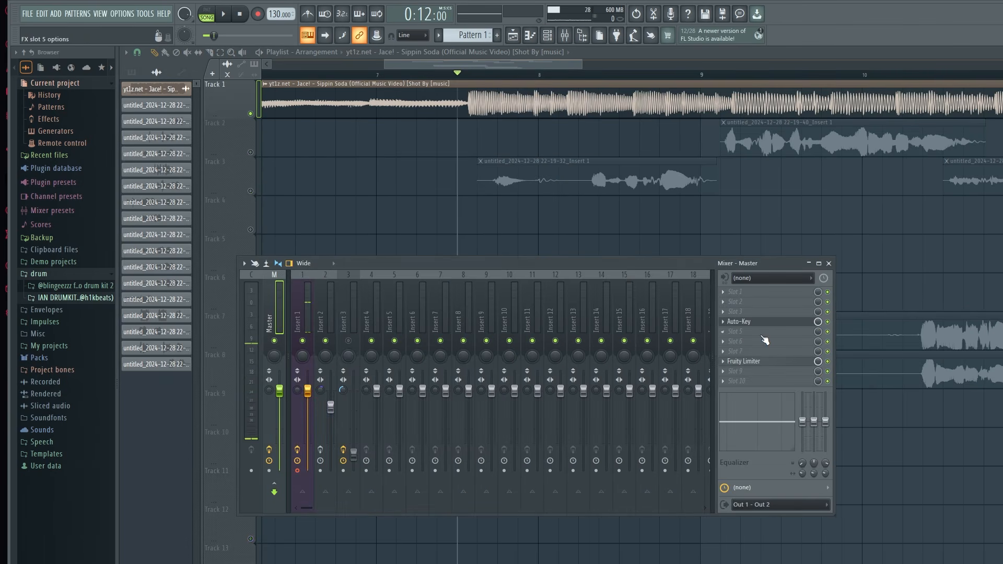
click(756, 324)
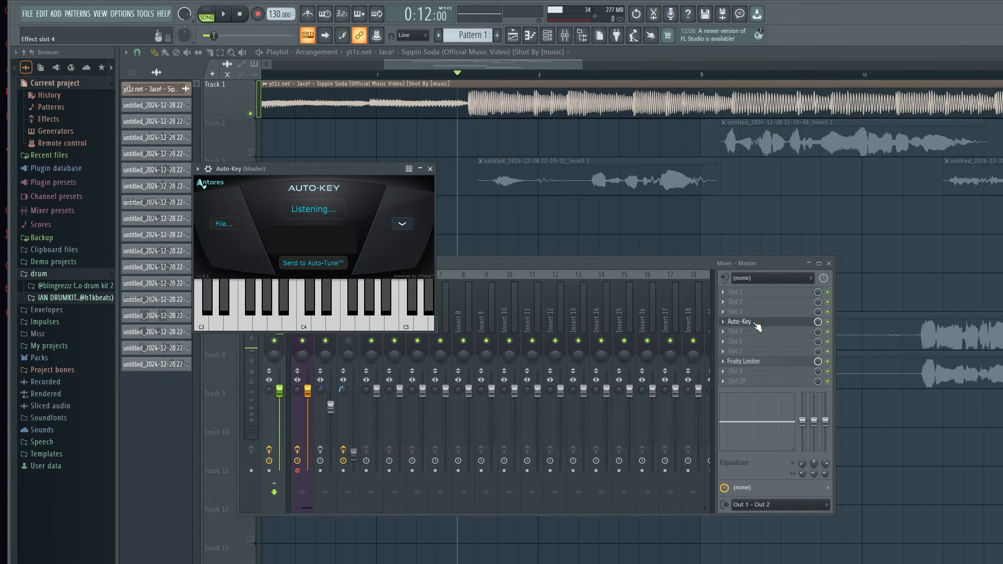
click(303, 211)
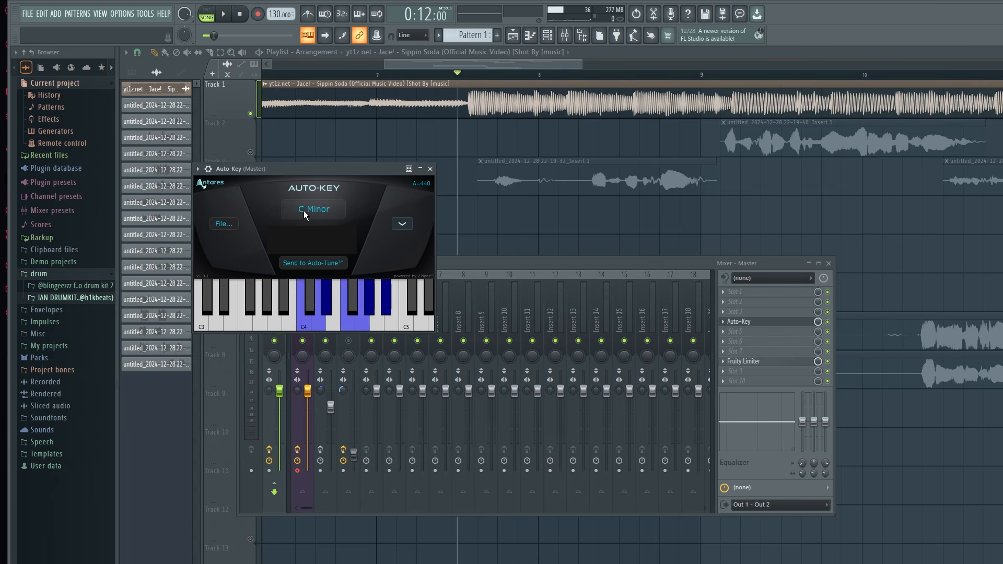
click(431, 169)
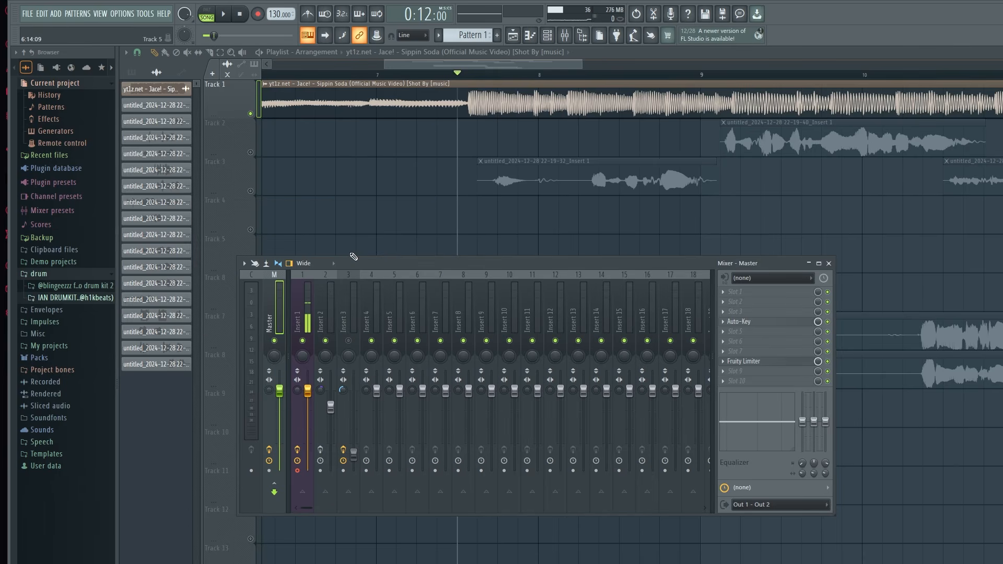
- Recheck the Fruity Limiter and Auto-Tune Artist on Insert 1, closing each plug-in after viewing
click(300, 303)
click(765, 293)
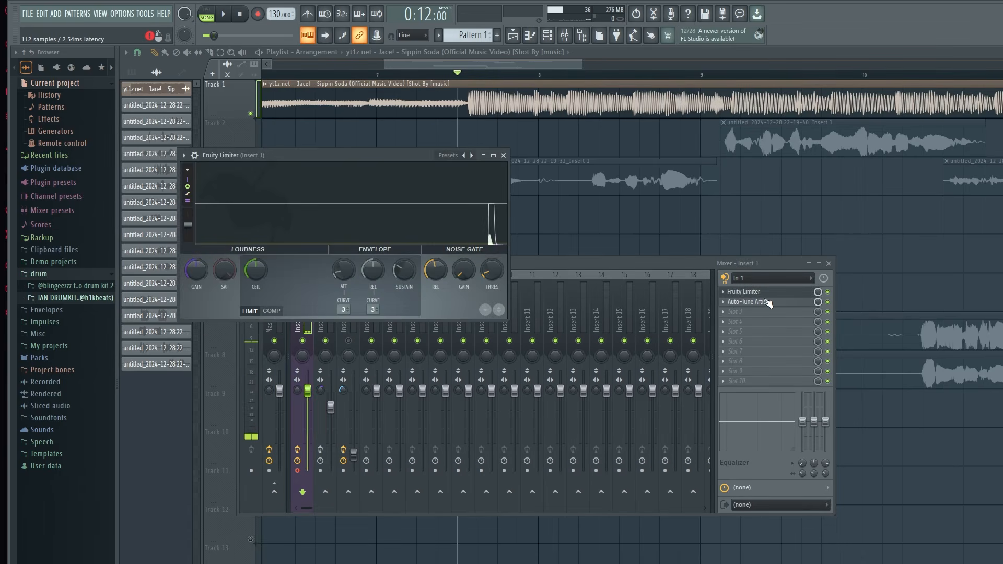
click(504, 155)
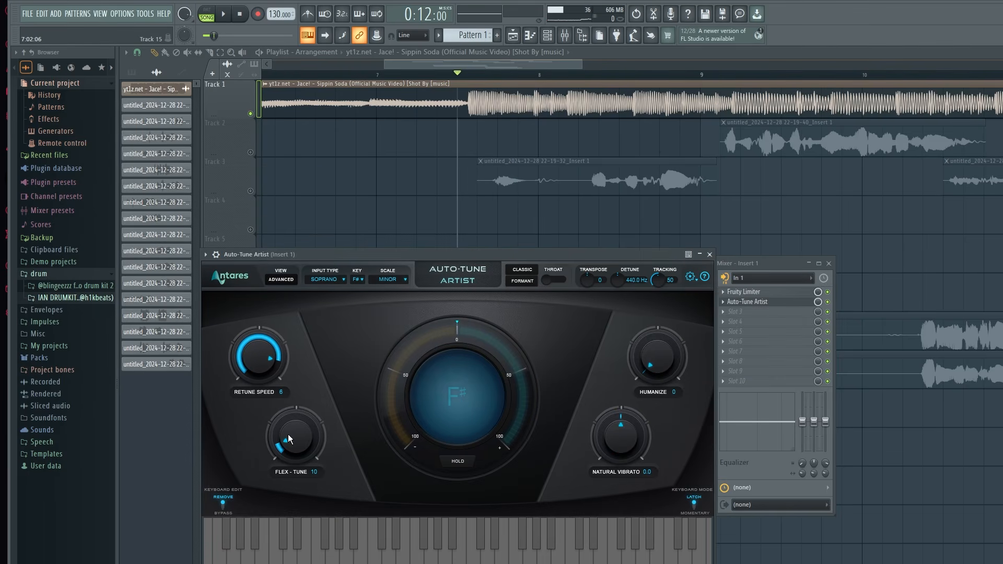
click(709, 254)
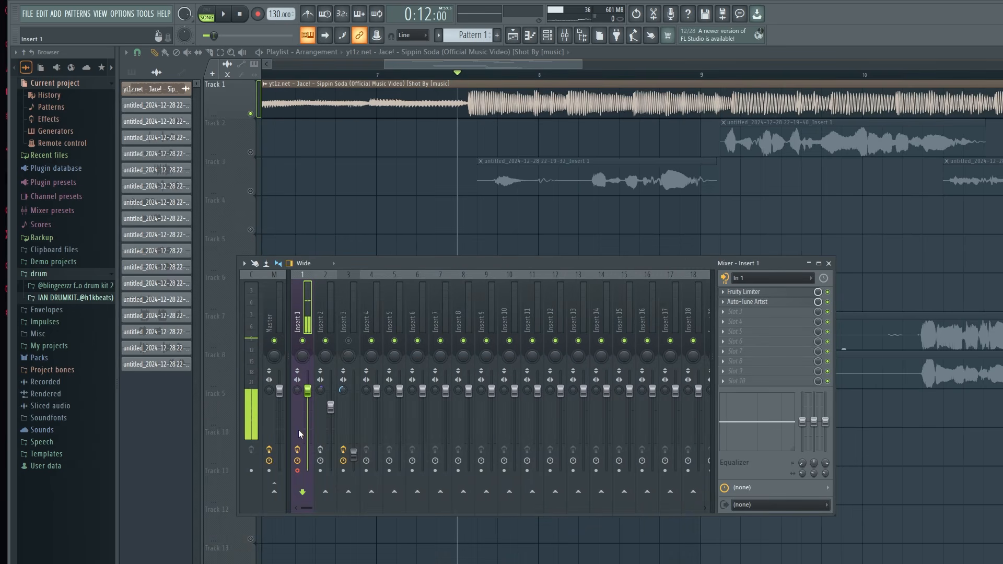
- Open the Fruity Compressor on Insert 2 and move its window below the playlist clips to examine its settings
click(325, 301)
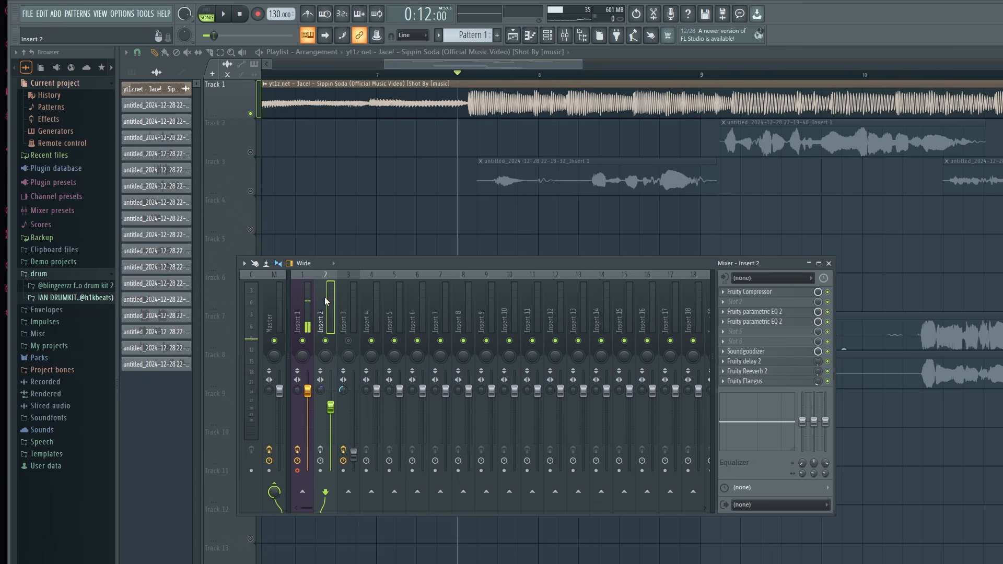
click(752, 292)
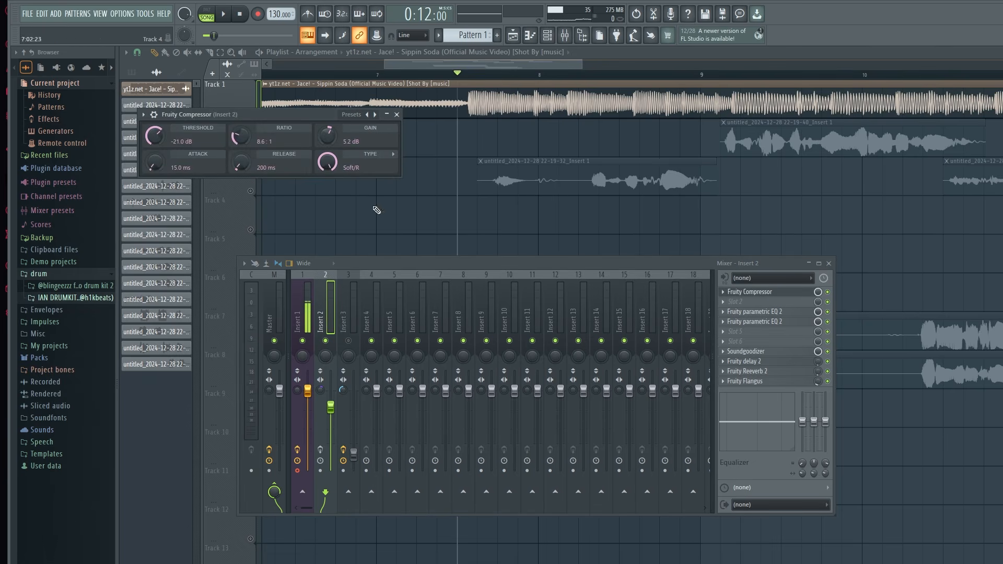
drag(191, 114, 223, 436)
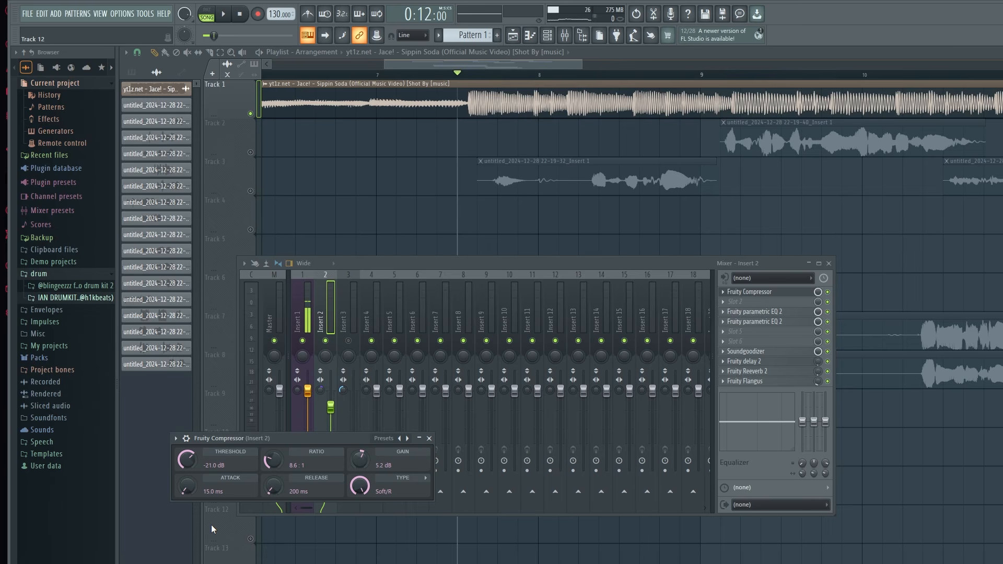
- Check Insert 1's signal level, and open the first Fruity parametric EQ 2 on Insert 2 to examine its curve
click(305, 321)
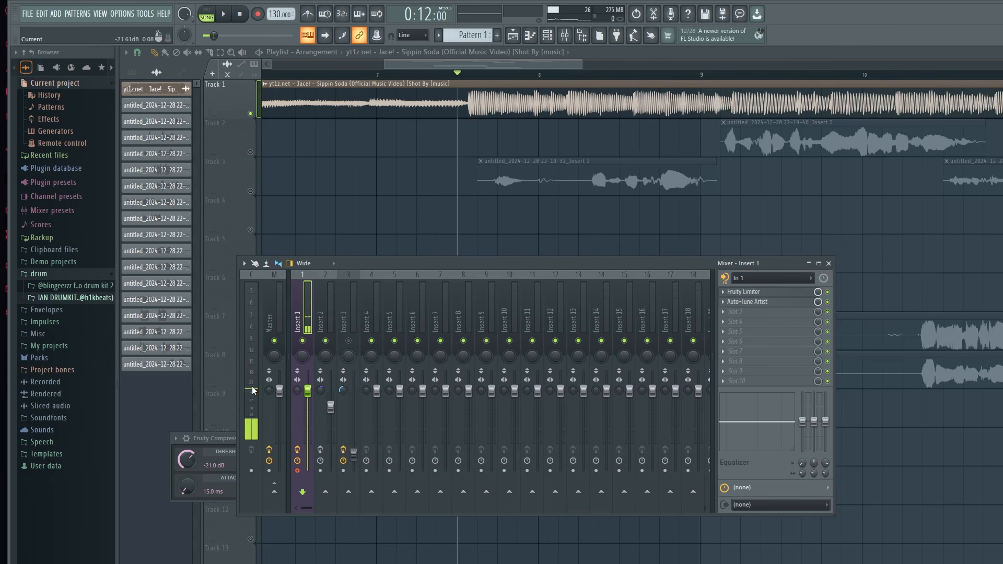
click(323, 314)
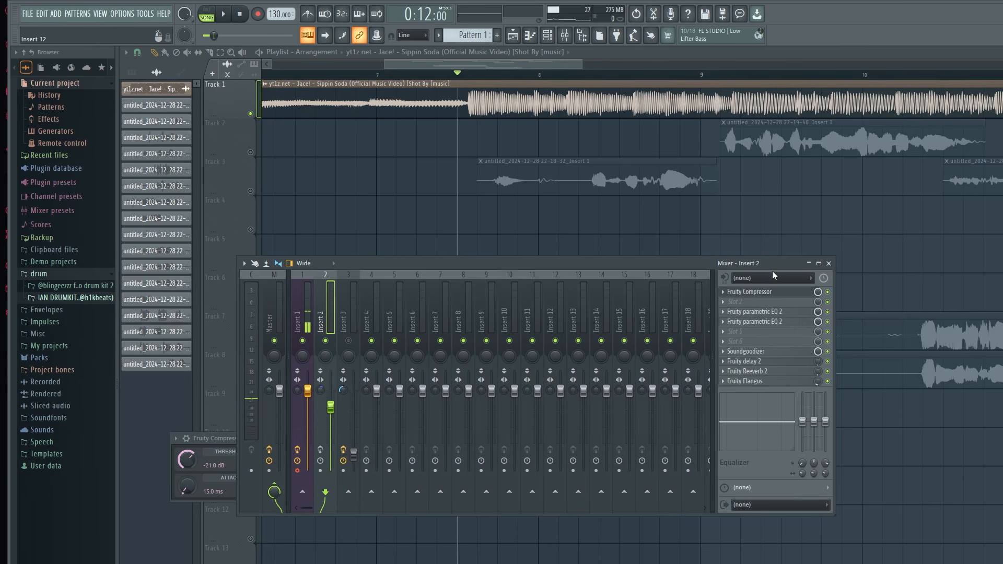
click(755, 311)
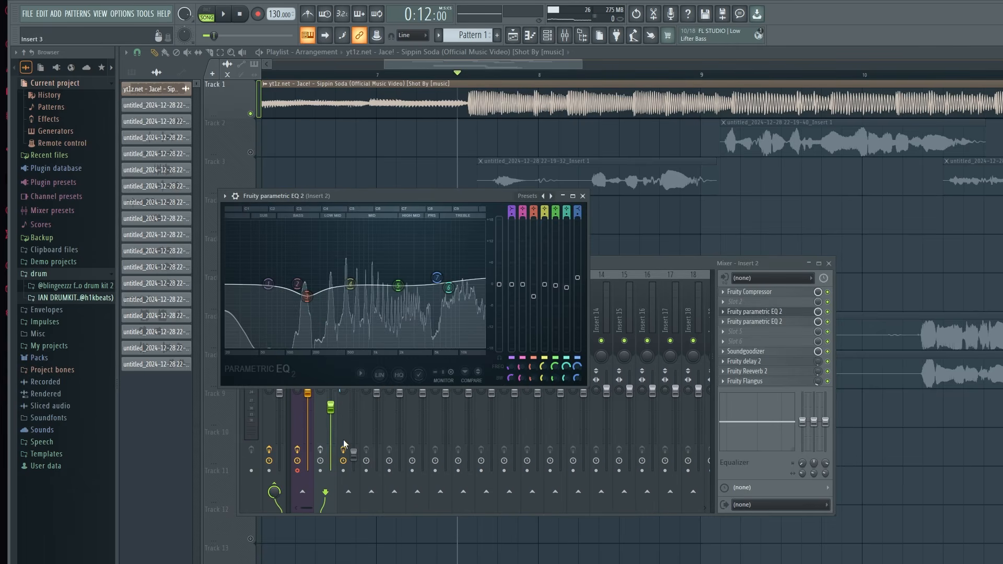
- Move the first EQ's window below the playlist clips and examine its band 3 dip
drag(374, 195, 390, 265)
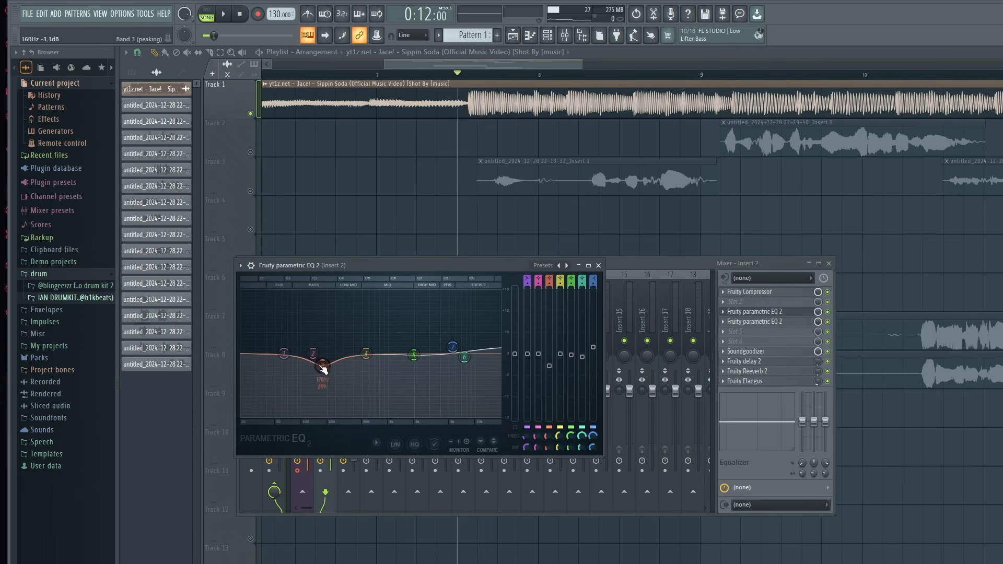
mouse_move(323, 365)
mouse_down()
mouse_move(322, 298)
mouse_move(322, 366)
mouse_up()
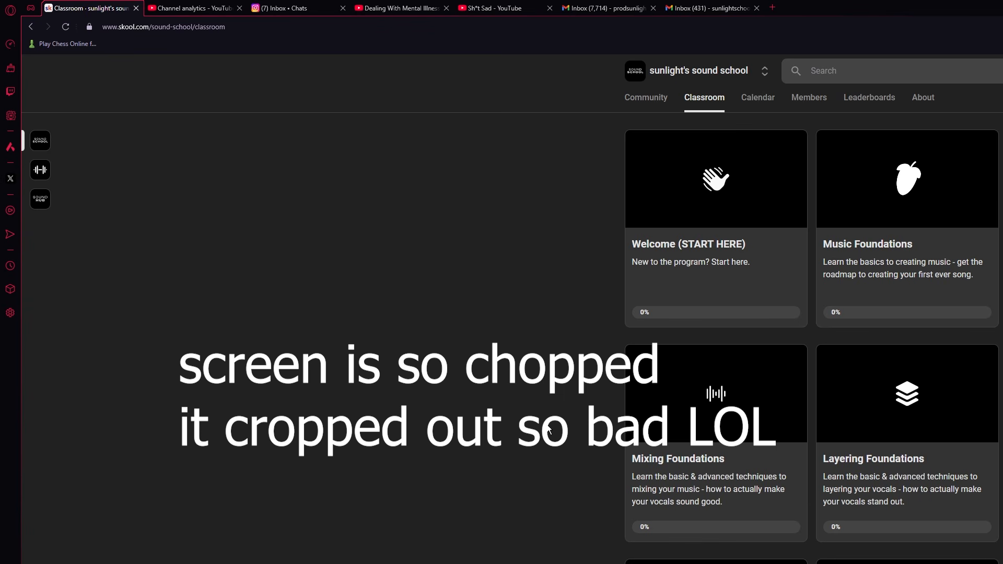
- In the browser's Skool classroom, open Mixing Foundations, browse the Equalization, Compression, Reverb and Time Correction lessons, and return to the classroom overview
click(700, 528)
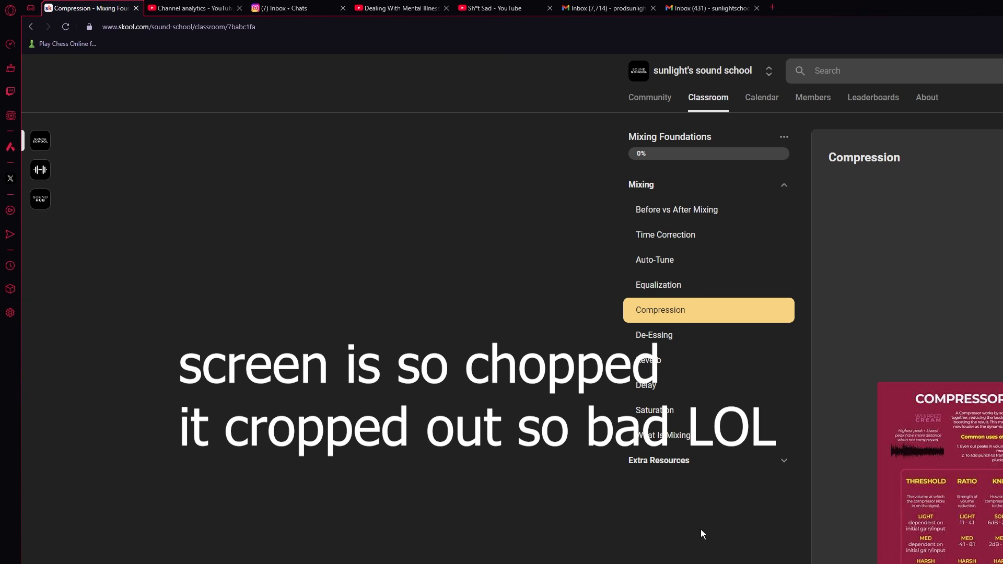
click(668, 284)
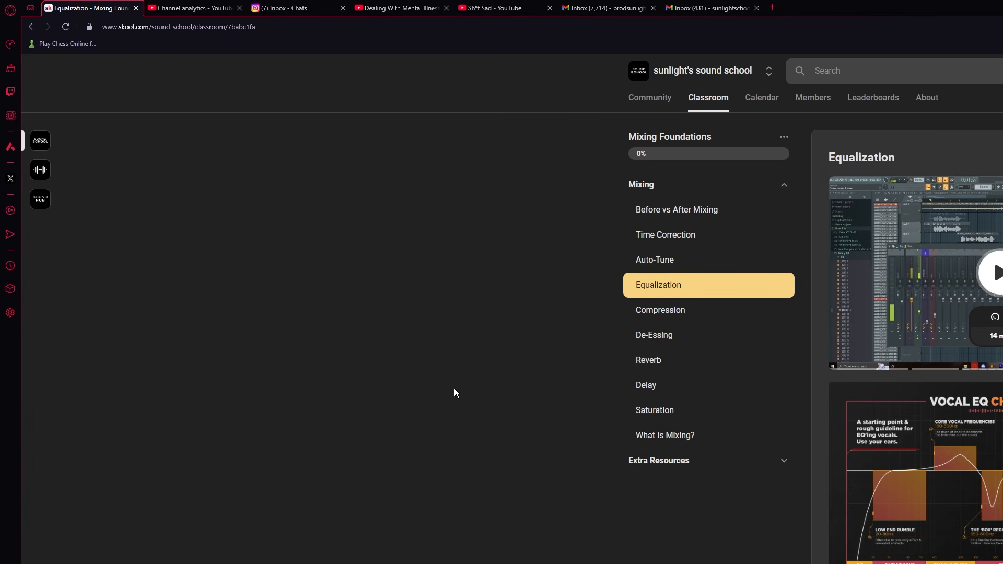
click(675, 320)
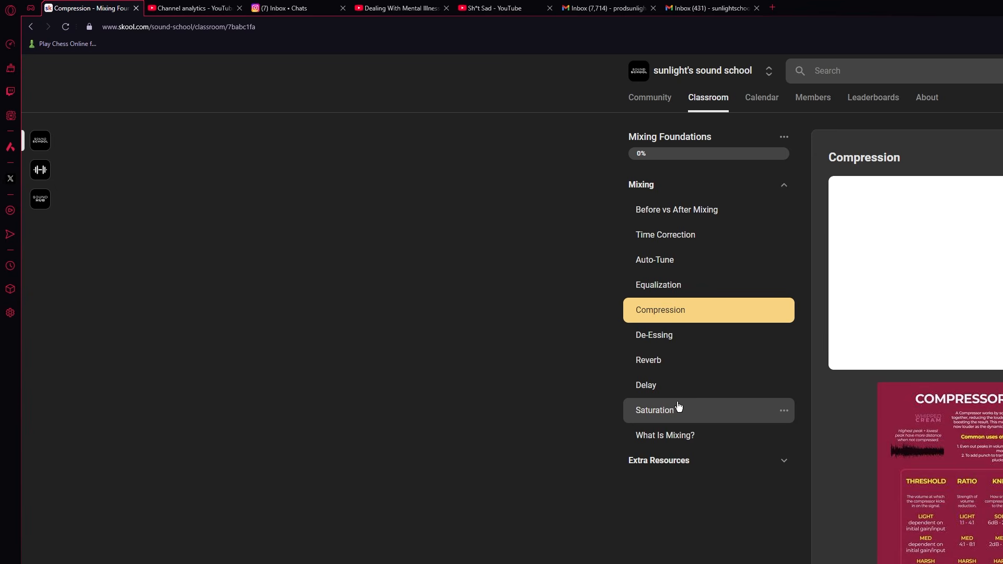
click(674, 360)
click(686, 239)
click(708, 98)
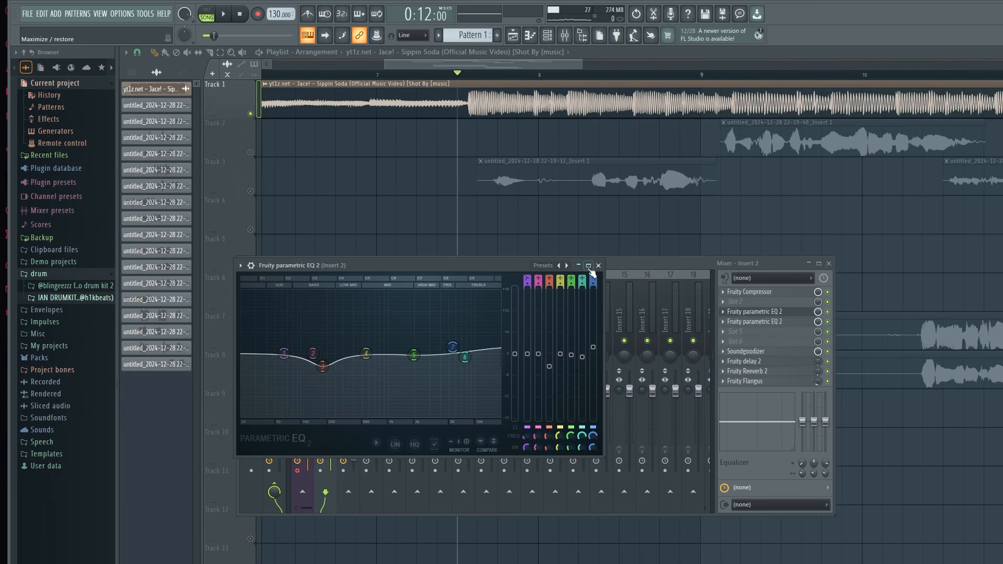
- Back in FL Studio, examine the second Fruity parametric EQ 2 and the Soundgoodizer on Insert 2, closing each plug-in after viewing
click(754, 322)
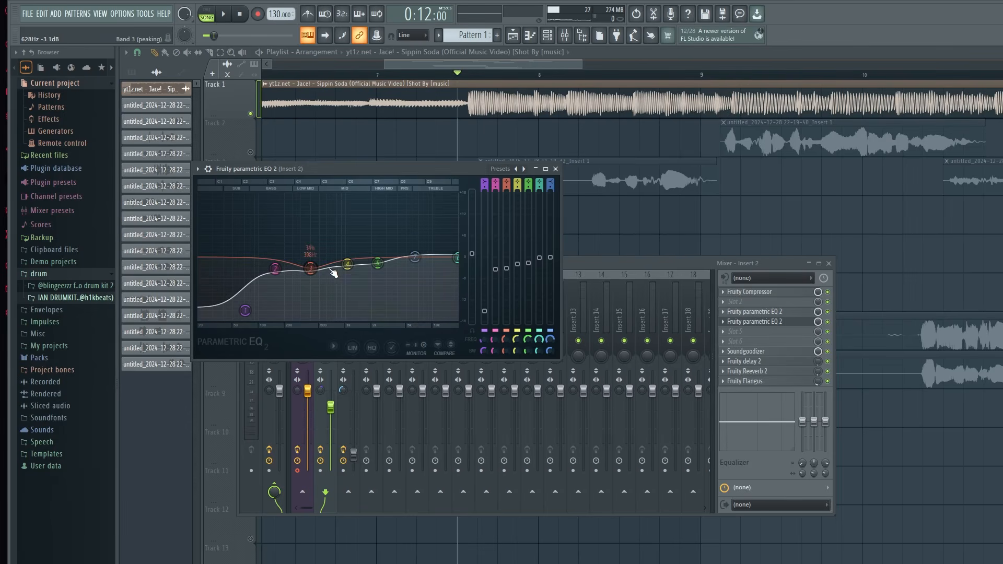
click(555, 168)
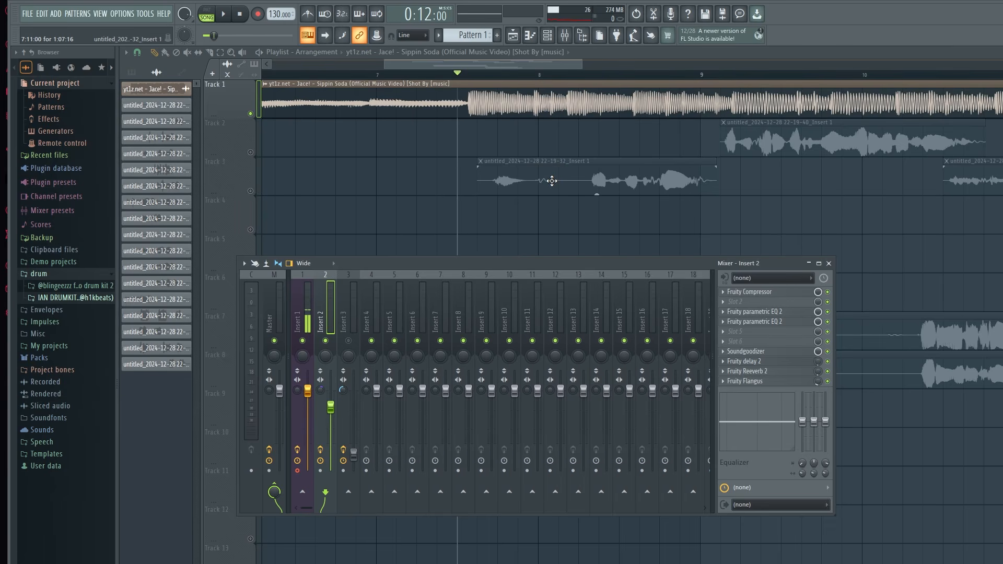
click(745, 351)
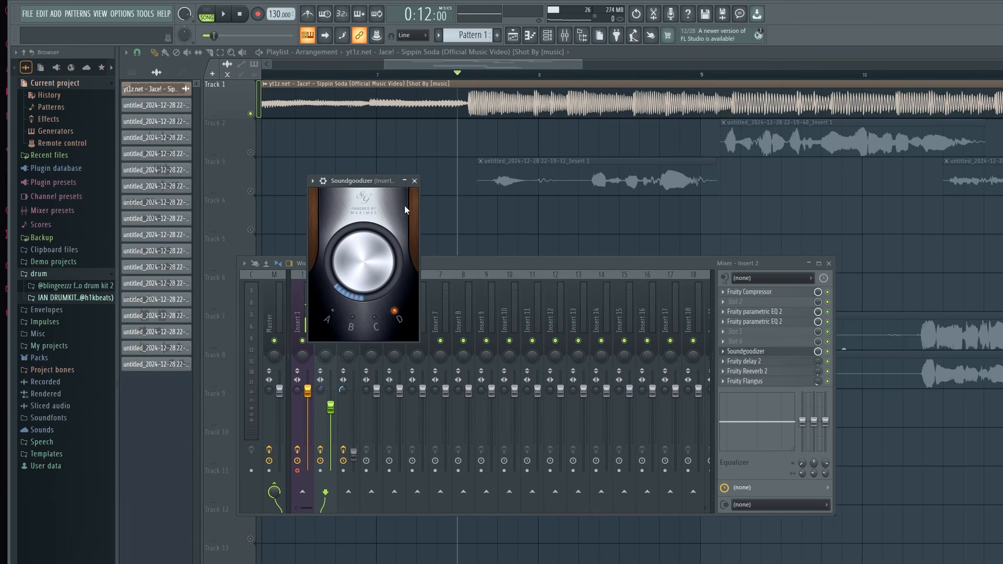
click(414, 181)
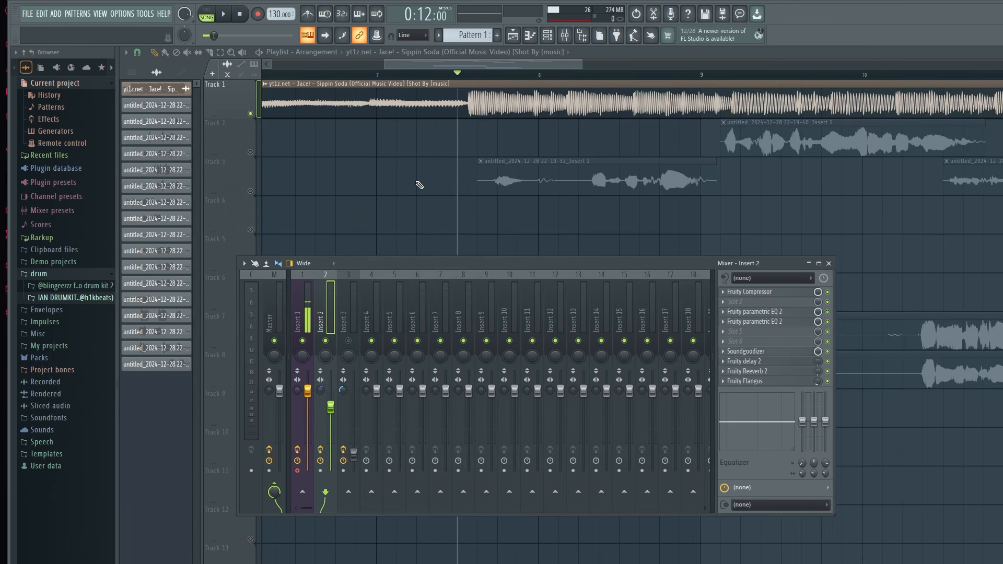
- Open Fruity delay 2 on Insert 2, check the step options for its delay time, and close the plug-in
click(778, 362)
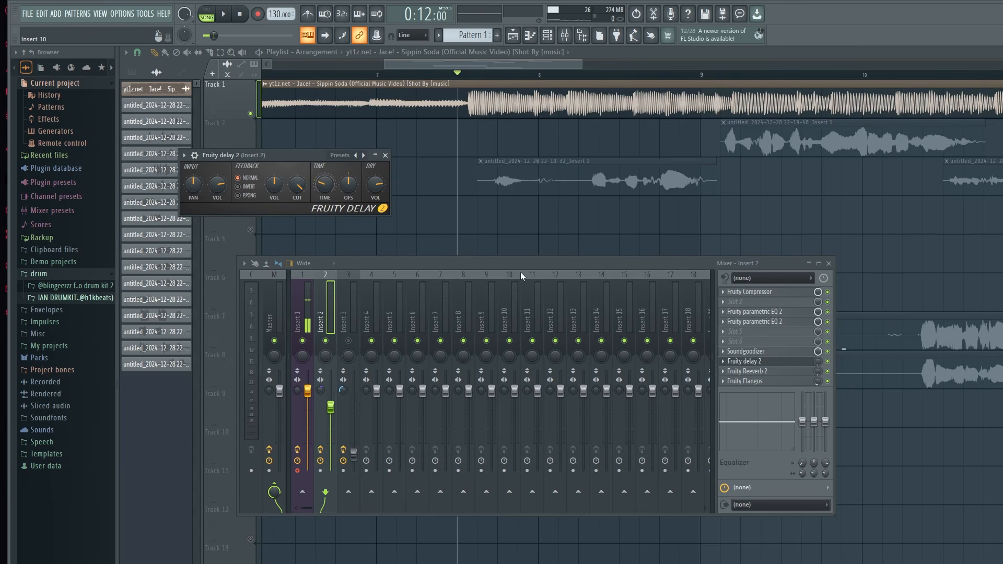
right_click(323, 184)
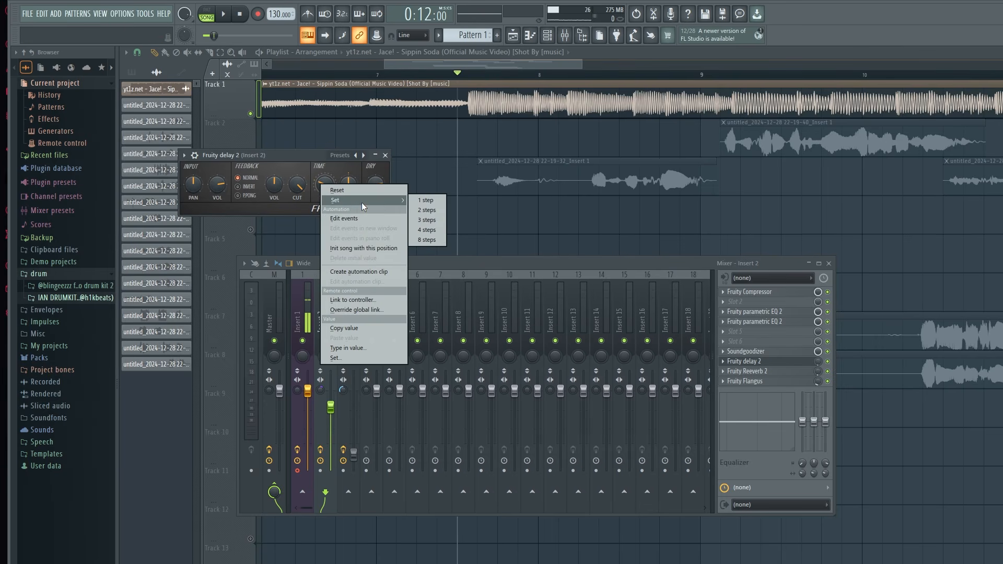
click(336, 191)
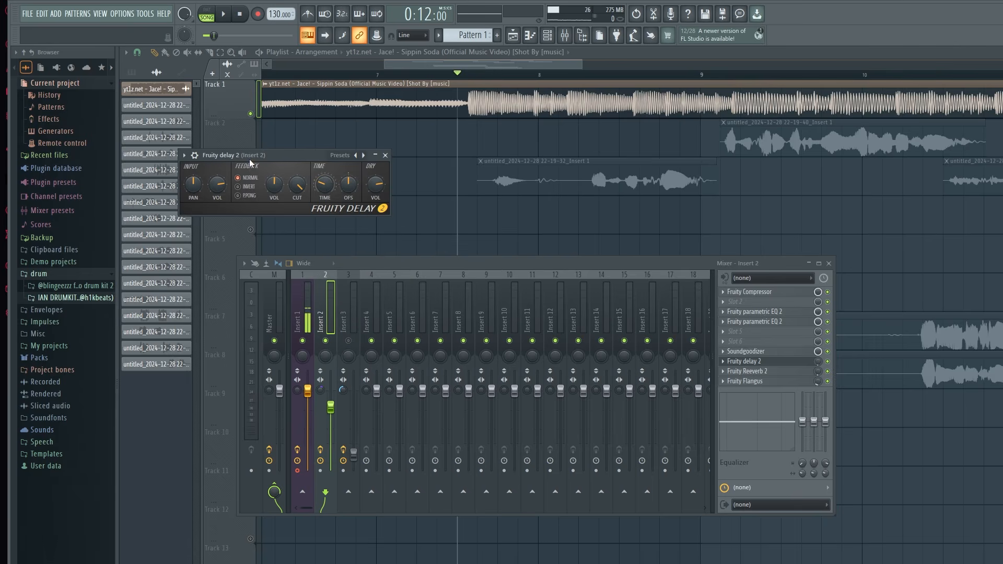
click(385, 155)
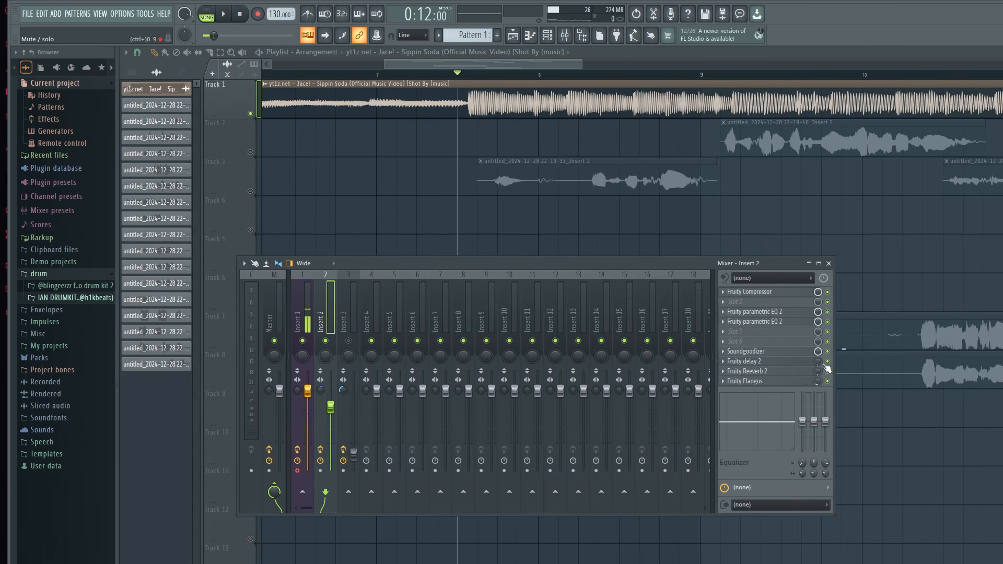
- Examine Fruity Reeverb 2, Fruity Flangus and the Flangus mix level on Insert 2, closing each plug-in after viewing
click(774, 372)
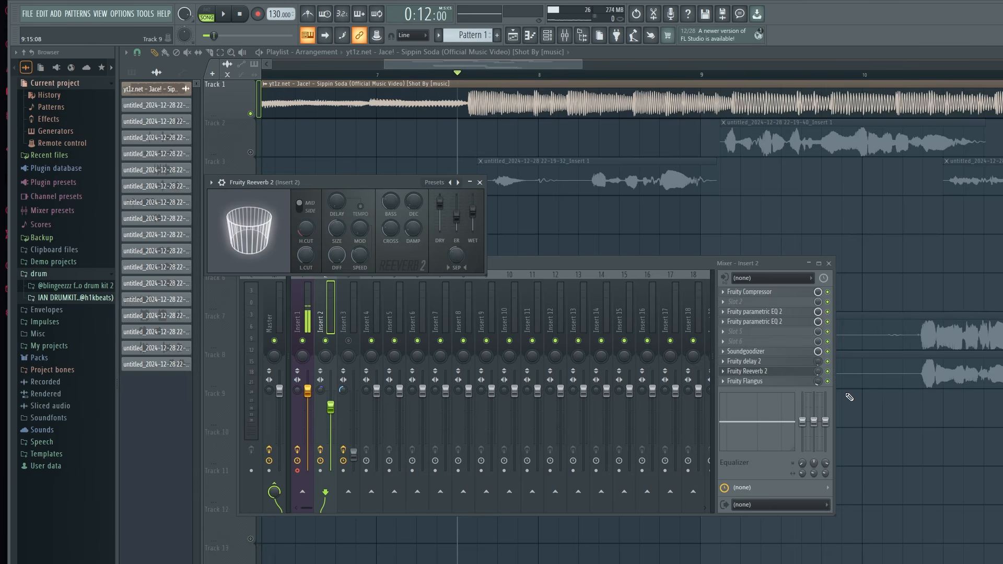
click(479, 182)
click(767, 381)
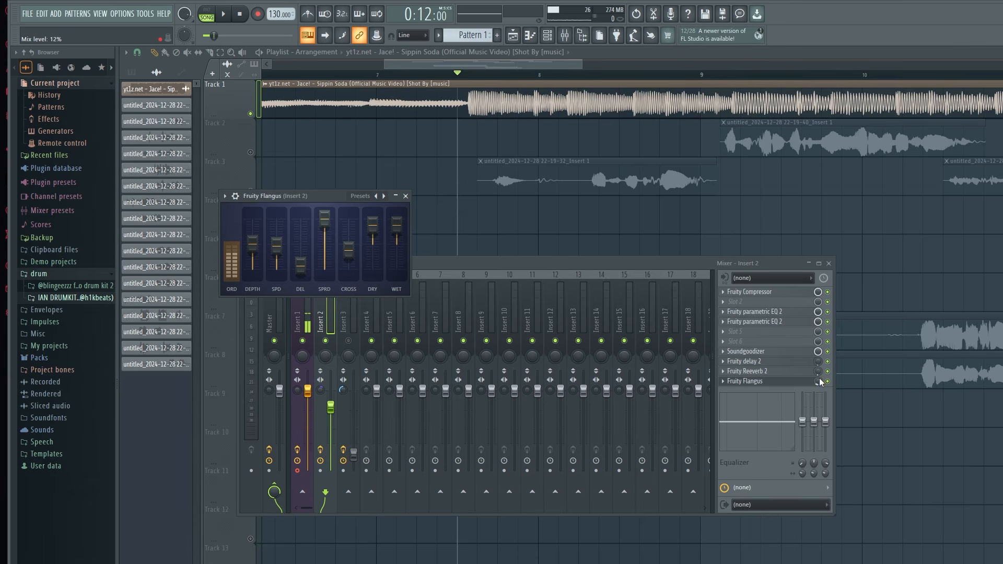
click(405, 196)
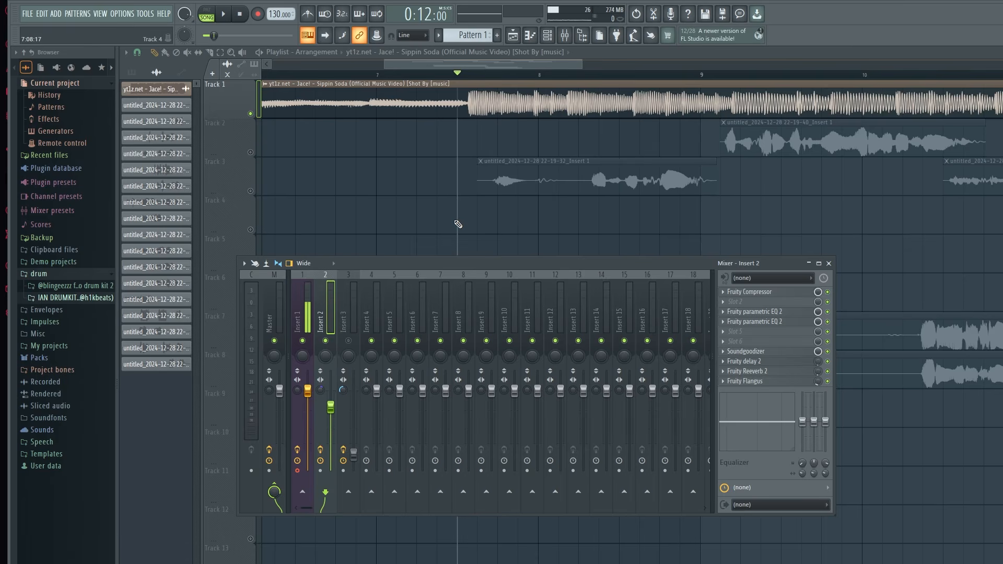
- Hide the mixer and unmute playlist Tracks 7, 8, 9 and 10
key(F9)
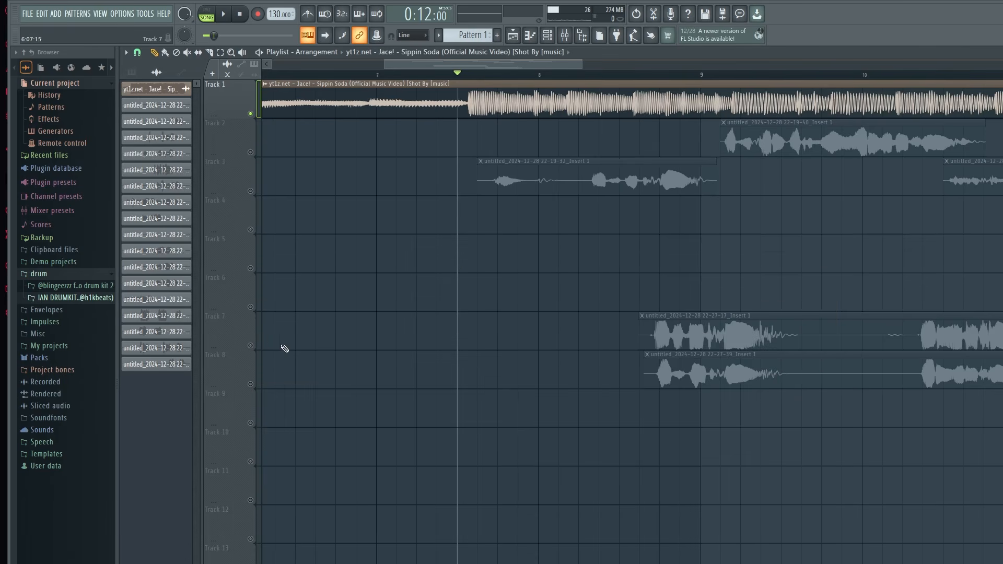
click(250, 345)
click(251, 384)
click(250, 423)
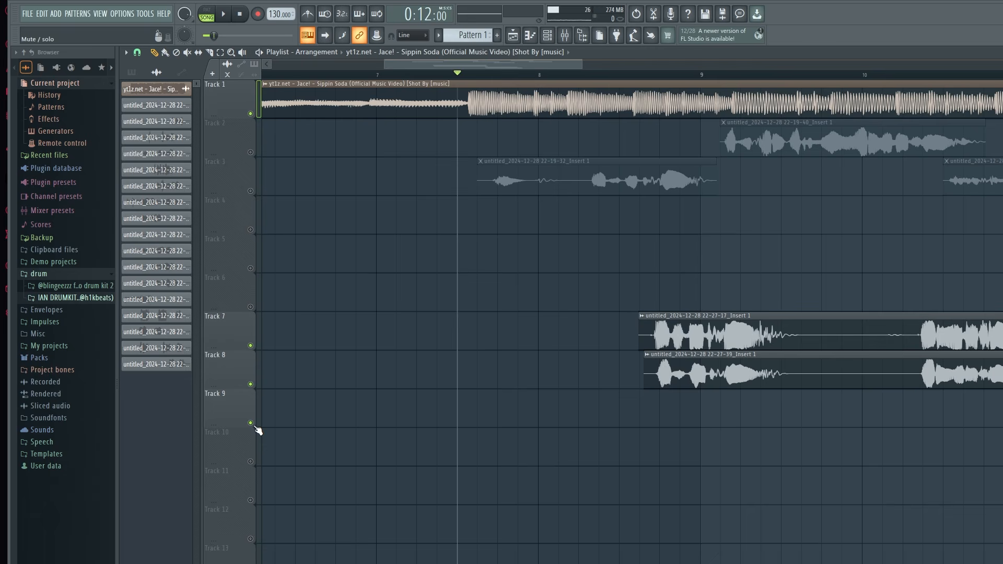
click(250, 461)
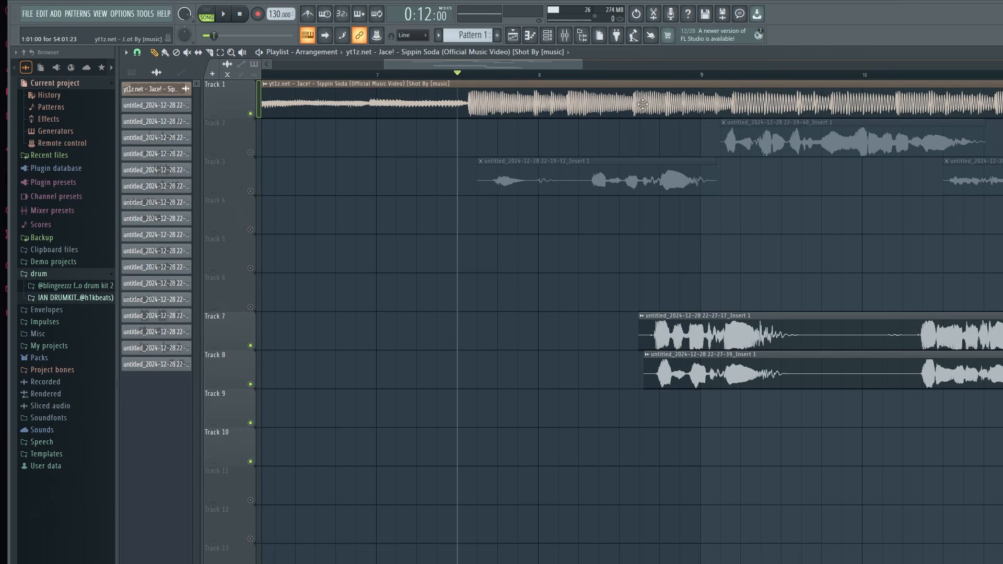
- Show the option for saving Insert 2's mixer track state, and select Insert 3 to check its effects and stereo separation
click(565, 36)
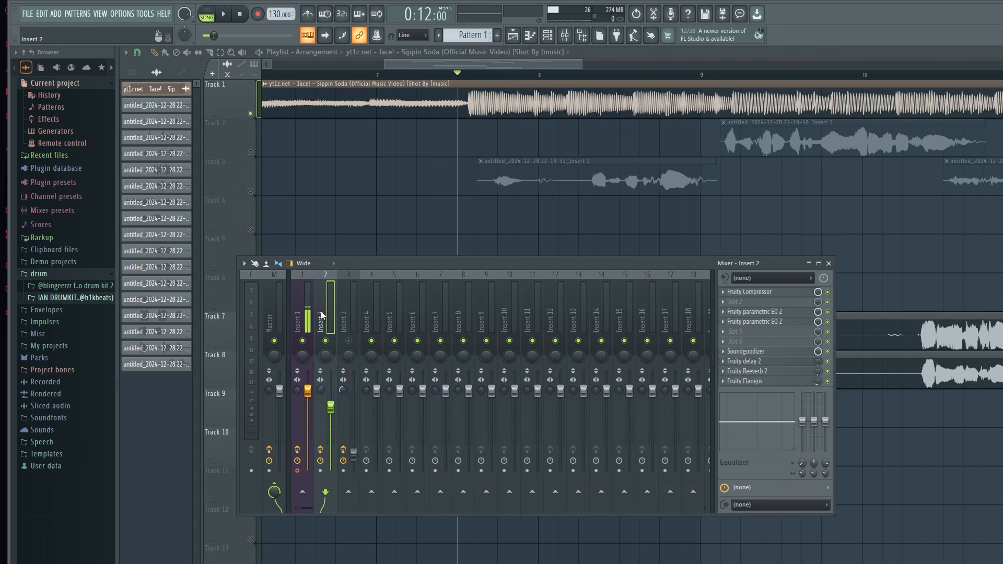
right_click(323, 305)
mouse_move(389, 336)
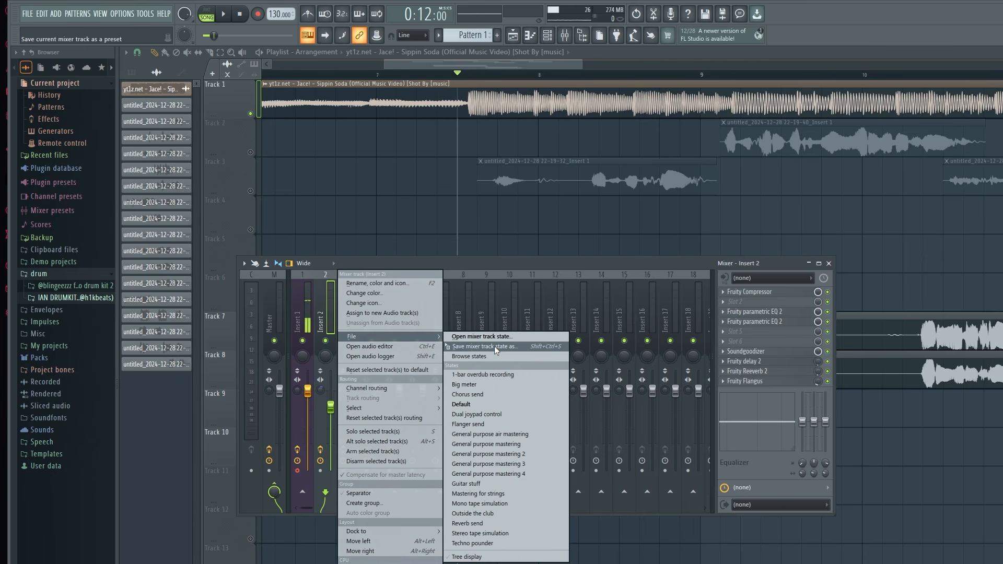
click(315, 297)
click(355, 307)
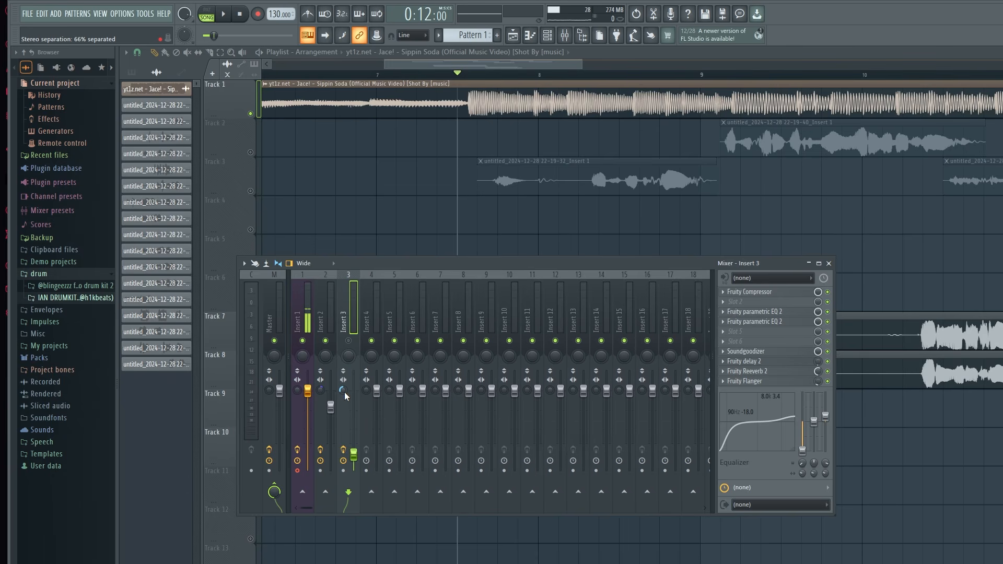
key(F9)
- Open the settings of the audio clips on Tracks 7 and 8 to check their panning, and close them
double_click(976, 346)
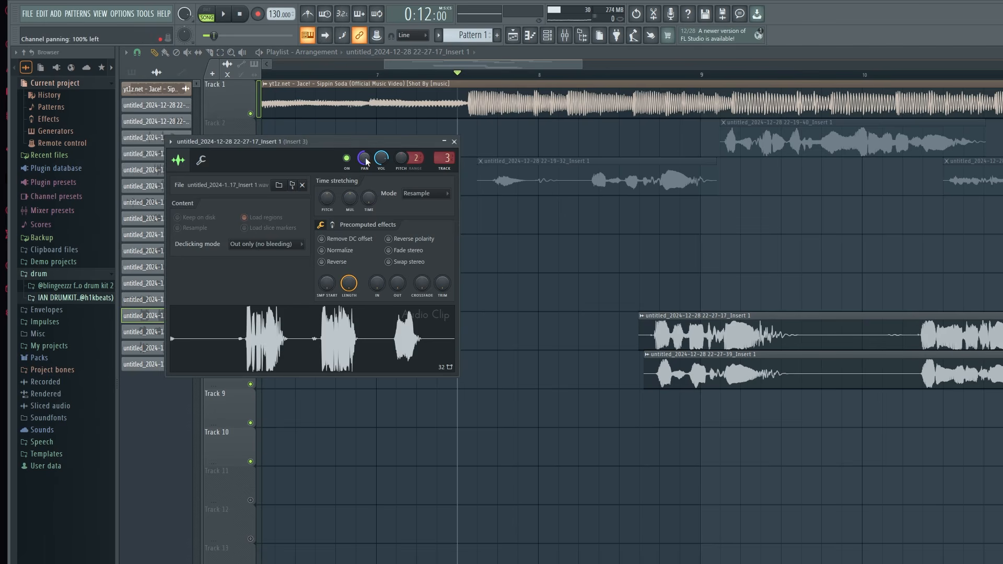
double_click(718, 360)
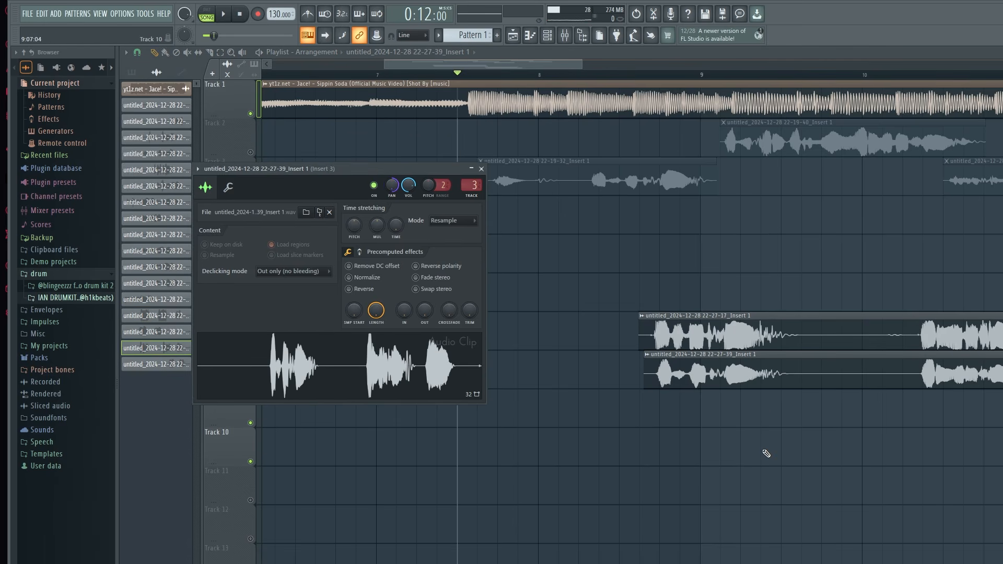
key(Escape)
- Play the song from bar 8 while trying Insert 3's volume at about -6.4 dB, and stop playback
click(538, 73)
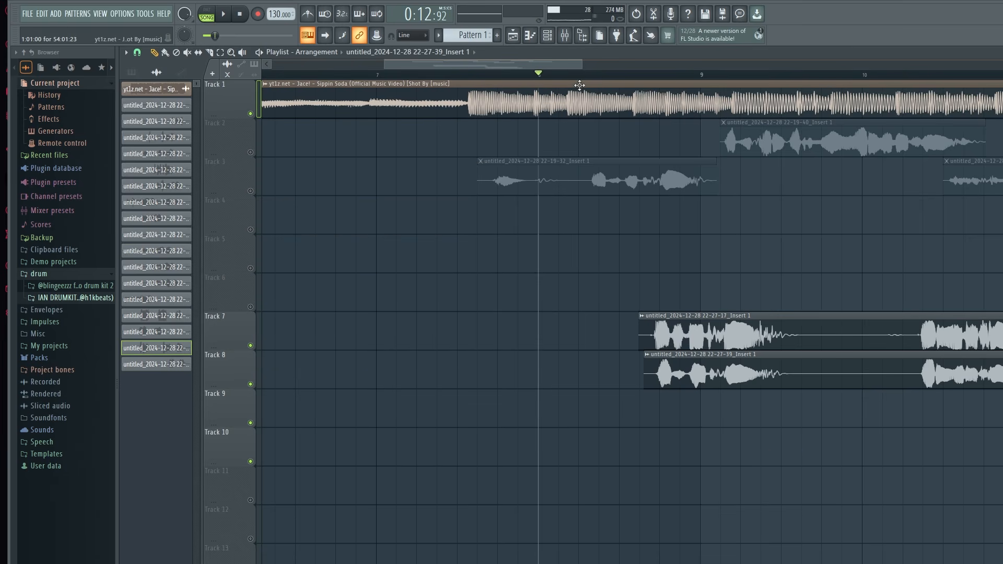
key(F9)
key(space)
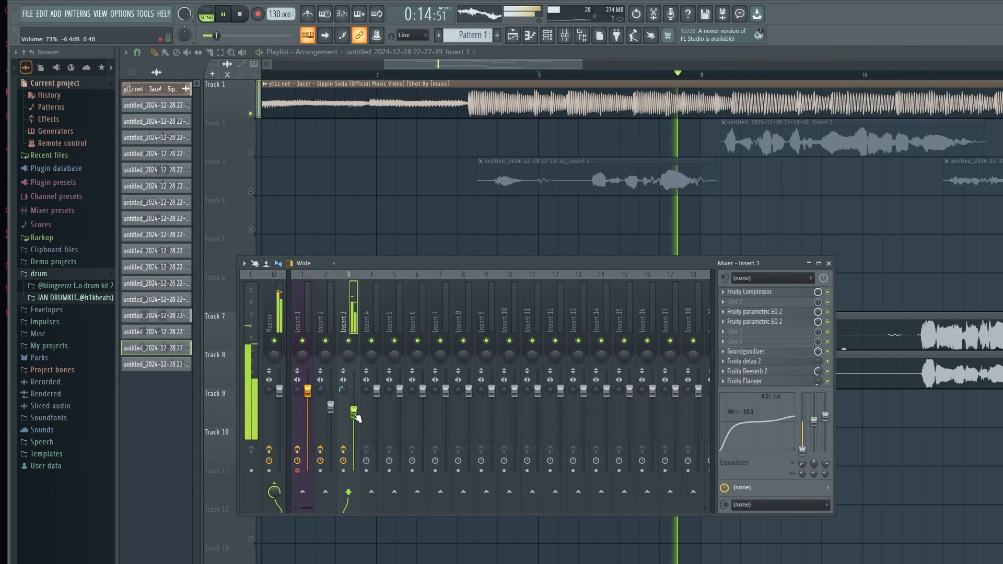
key(space)
key(F9)
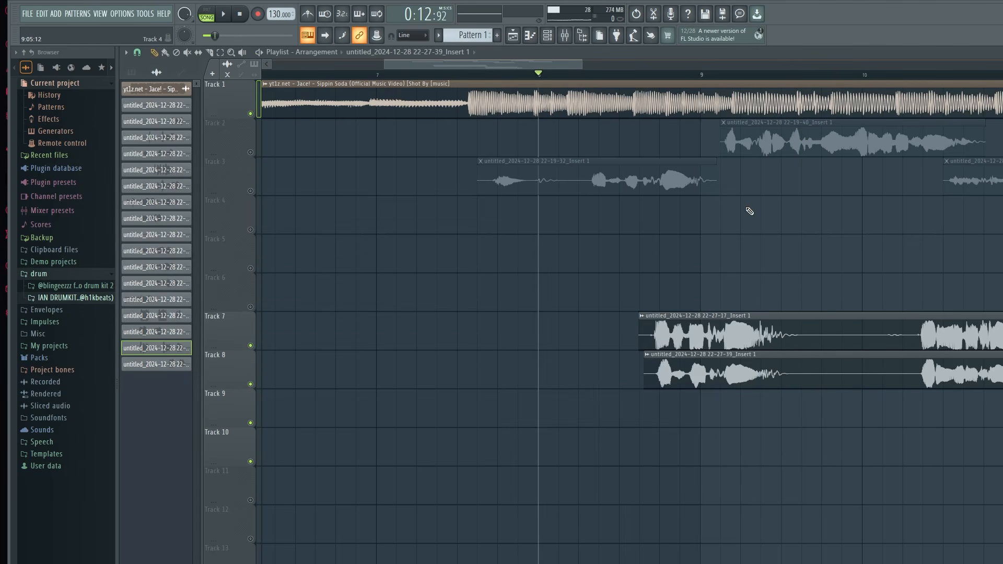
- Unmute all playlist tracks and place the playhead shortly before the first vocal clip on Track 3
click(250, 191)
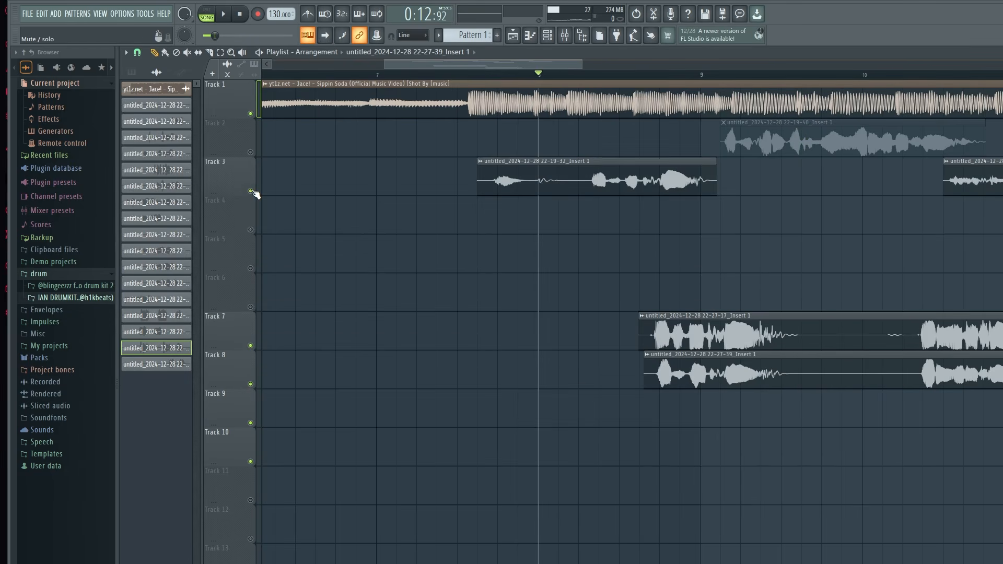
right_click(250, 191)
click(444, 74)
- Raise Insert 3's volume fader slightly in the mixer and return to the playlist
click(566, 36)
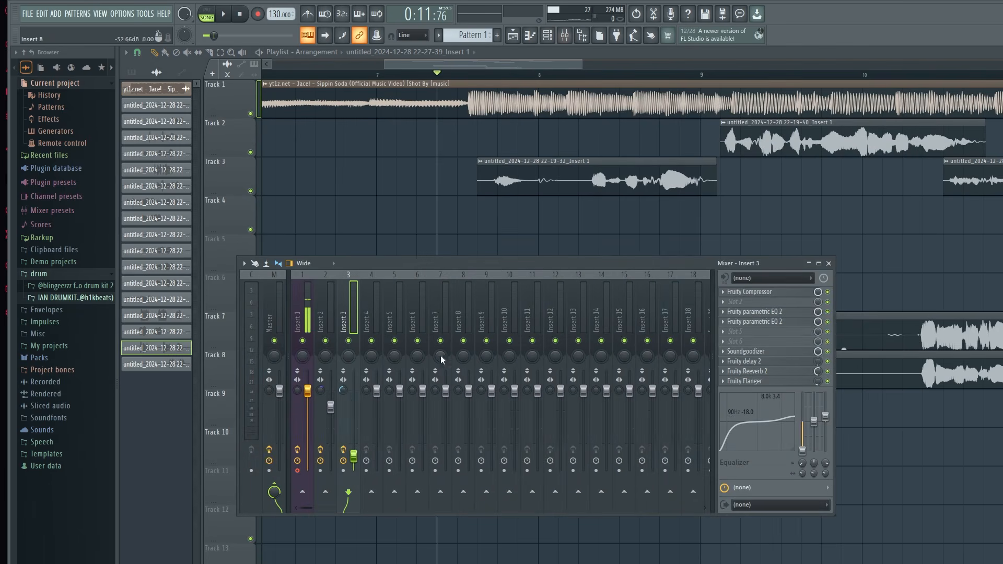
drag(353, 456, 353, 451)
right_click(381, 224)
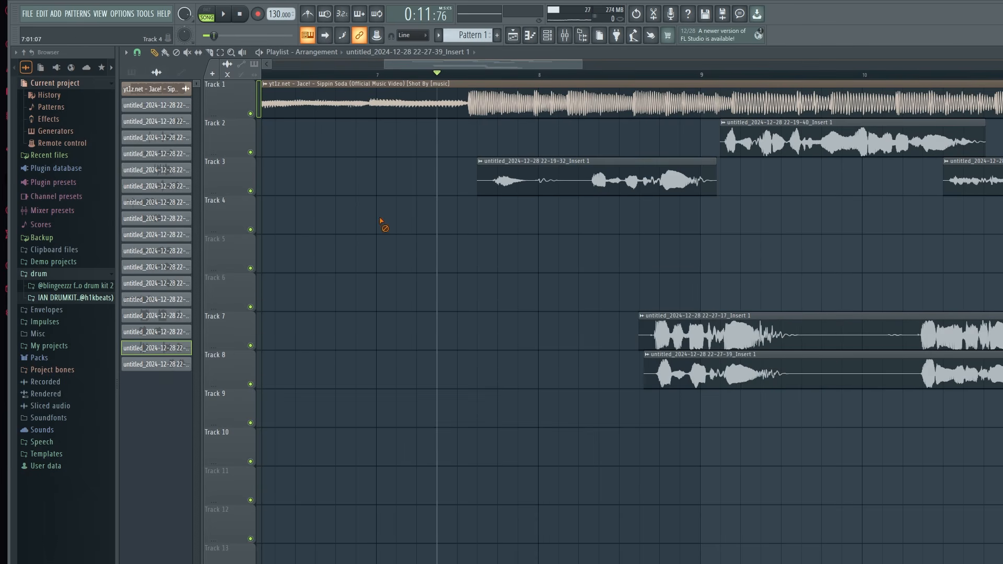
- Play the full arrangement with all vocal layers from just before the first vocal clip
scroll(430, 444, down, 6)
scroll(430, 444, up, 4)
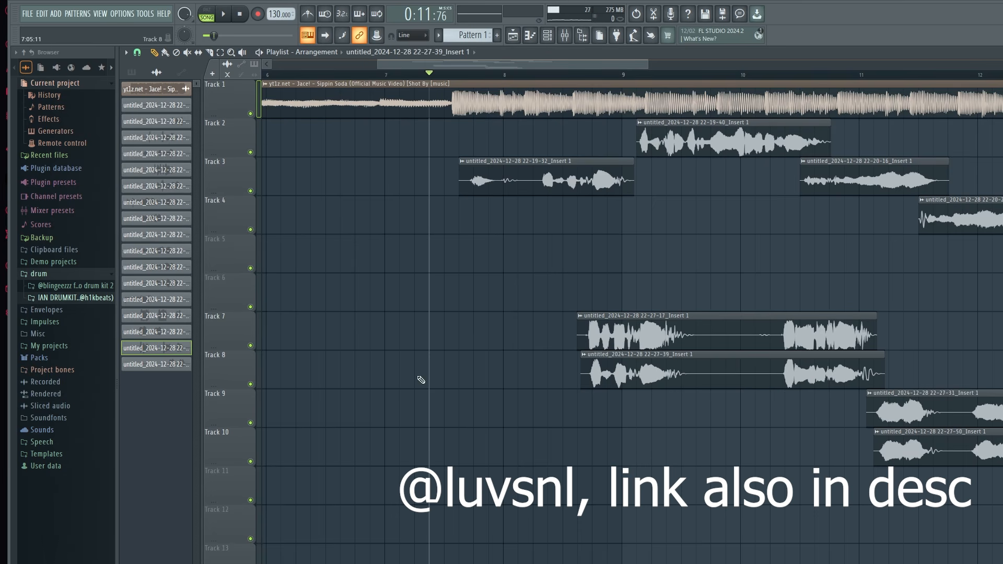
key(space)
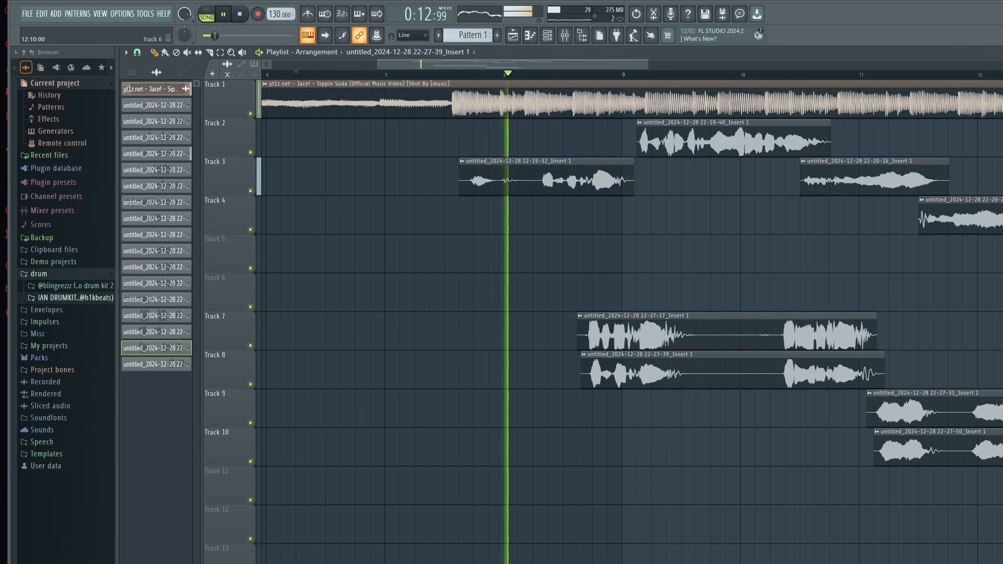